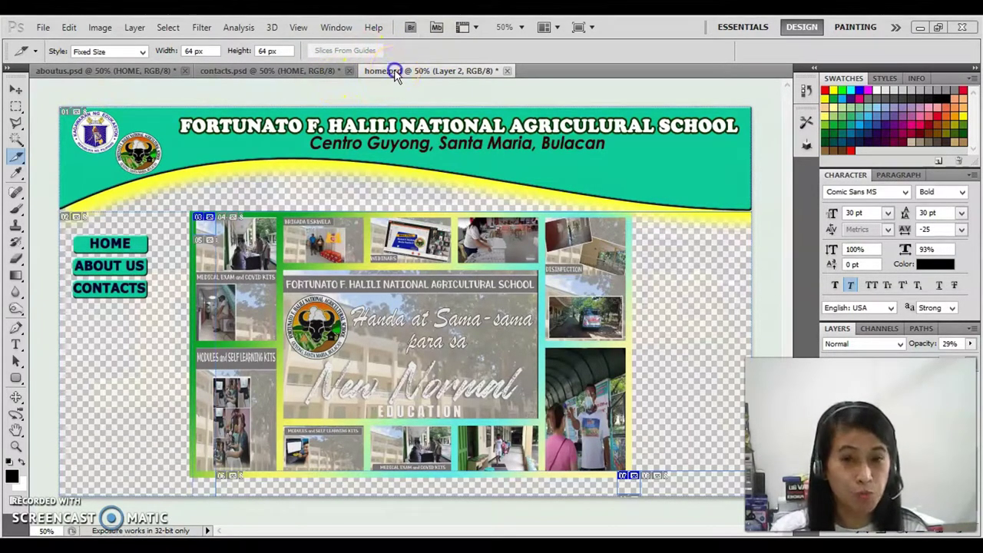
Look over the contacts and about-us page designs, then return to the home page
click(232, 75)
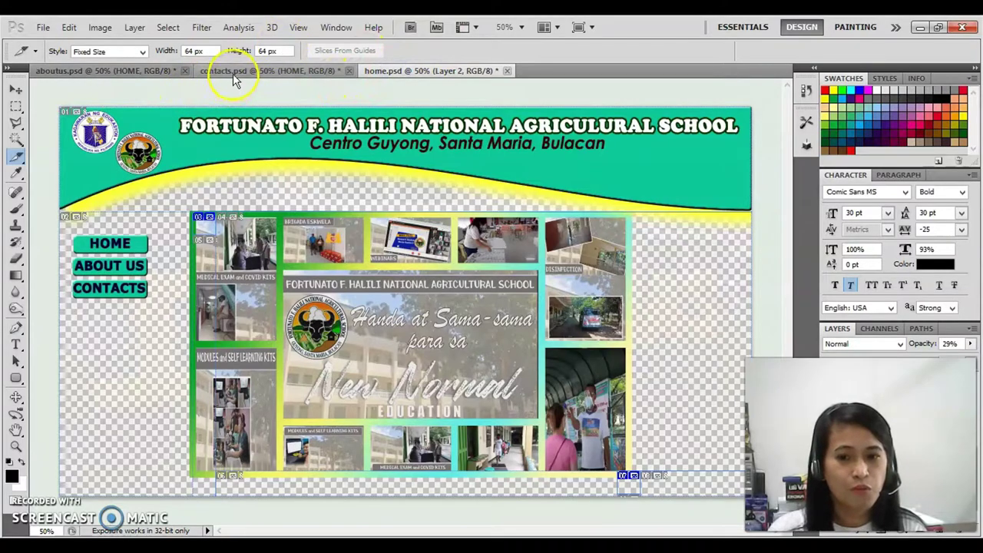
click(75, 76)
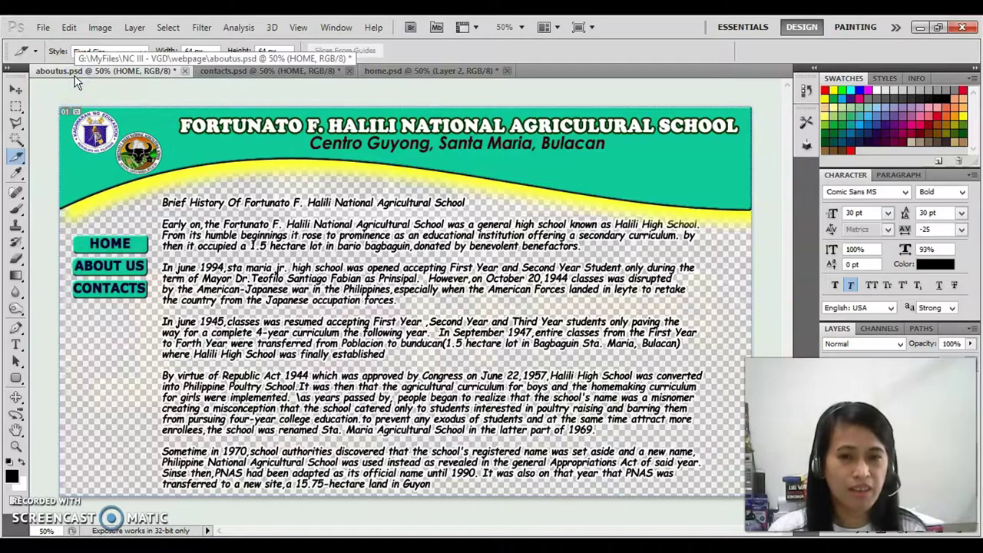
click(387, 71)
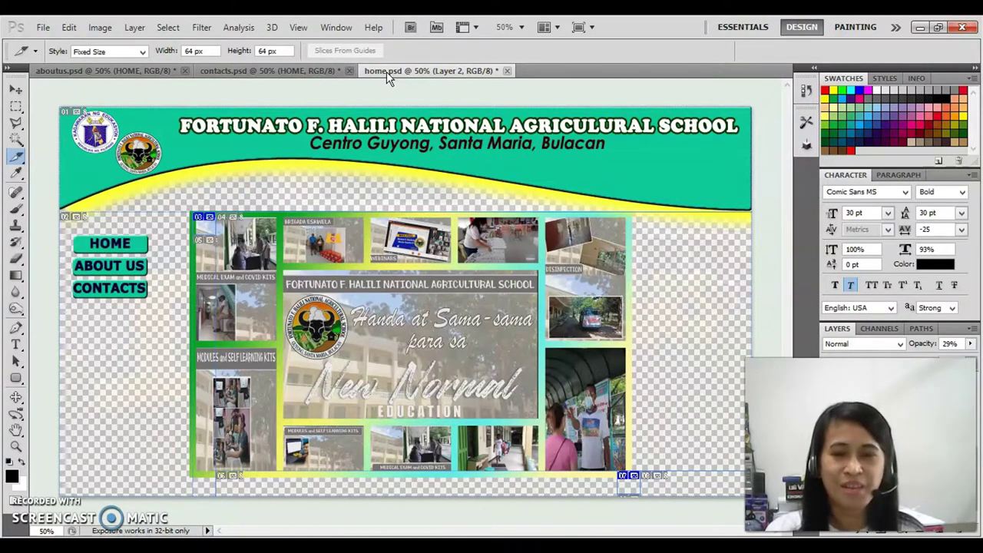
click(66, 290)
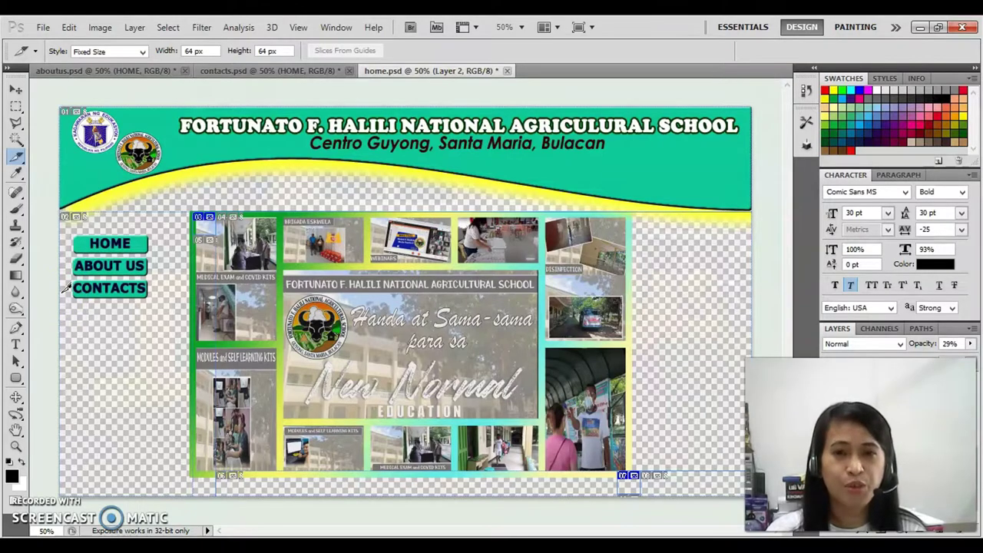
Choose the Slice Tool and cut a slice aligned over the HOME button
click(20, 160)
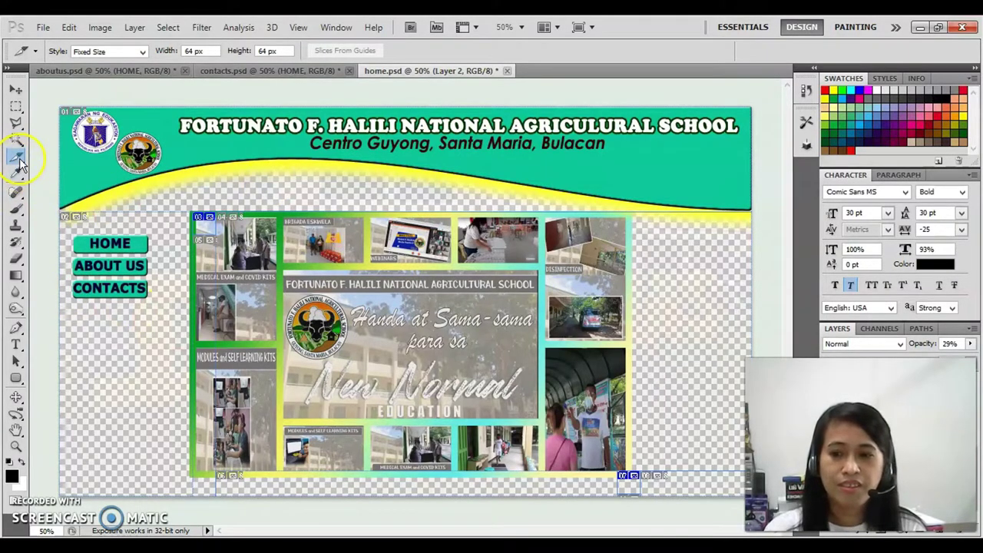
drag(20, 159, 73, 175)
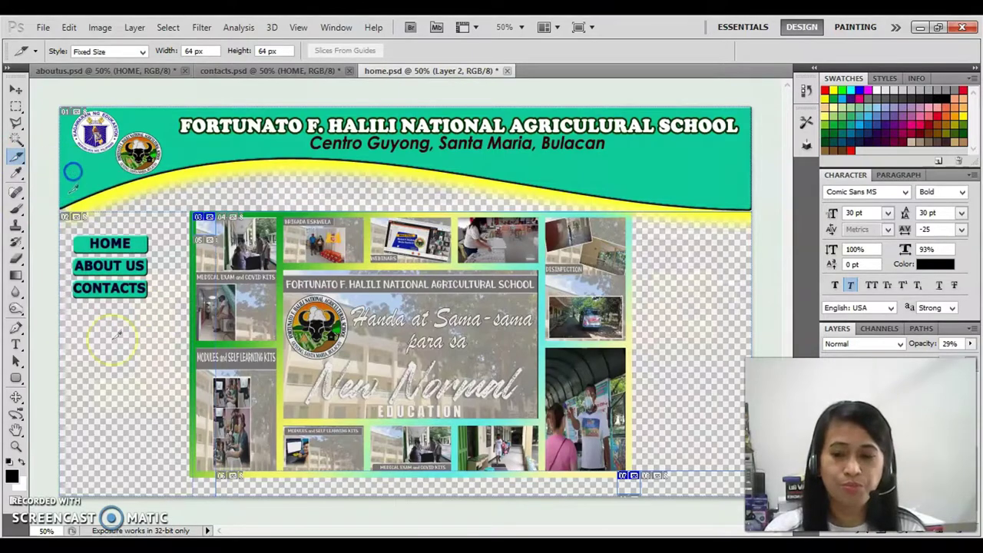
click(103, 223)
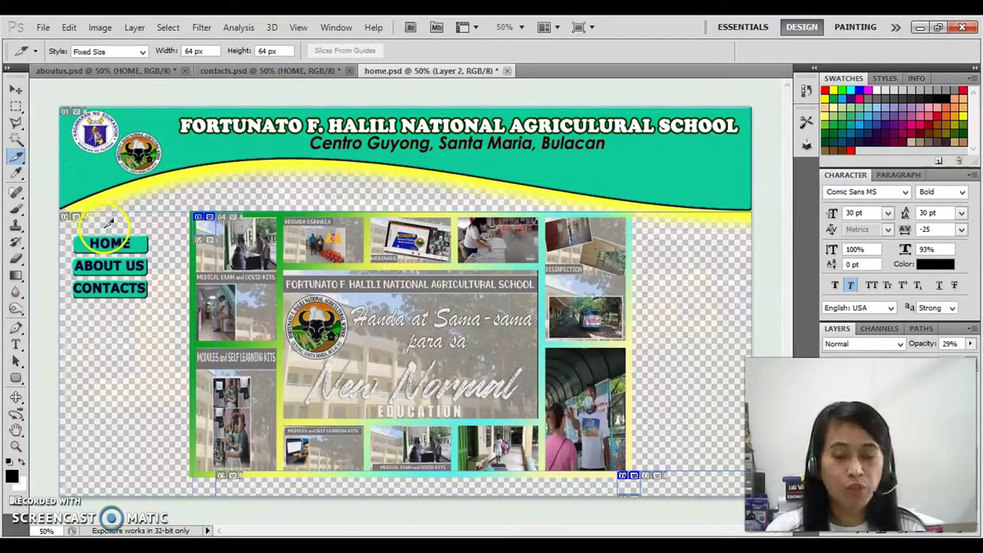
click(101, 227)
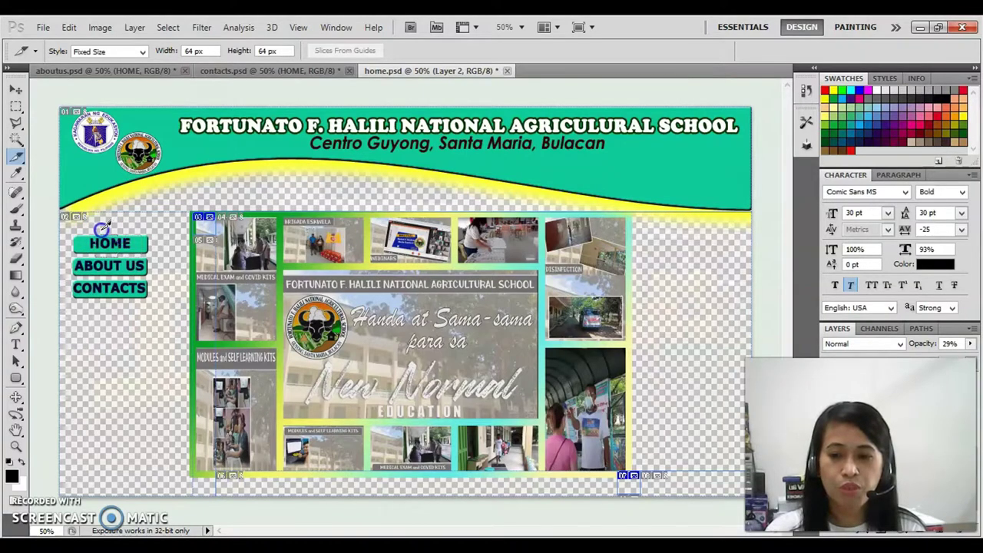
click(95, 226)
click(93, 229)
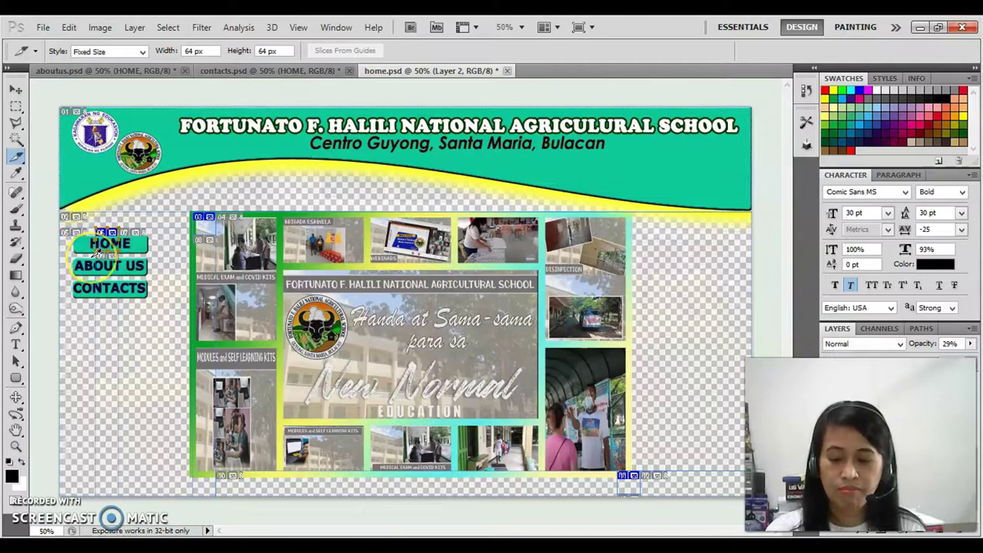
click(94, 254)
Add slices over the ABOUT US and CONTACTS buttons, then switch to the Slice Select Tool
click(101, 254)
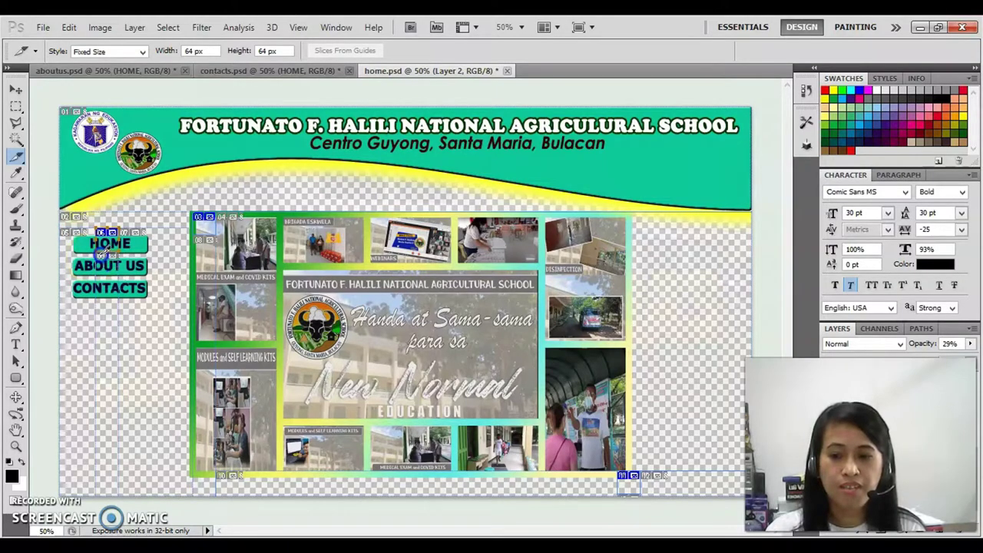
click(98, 256)
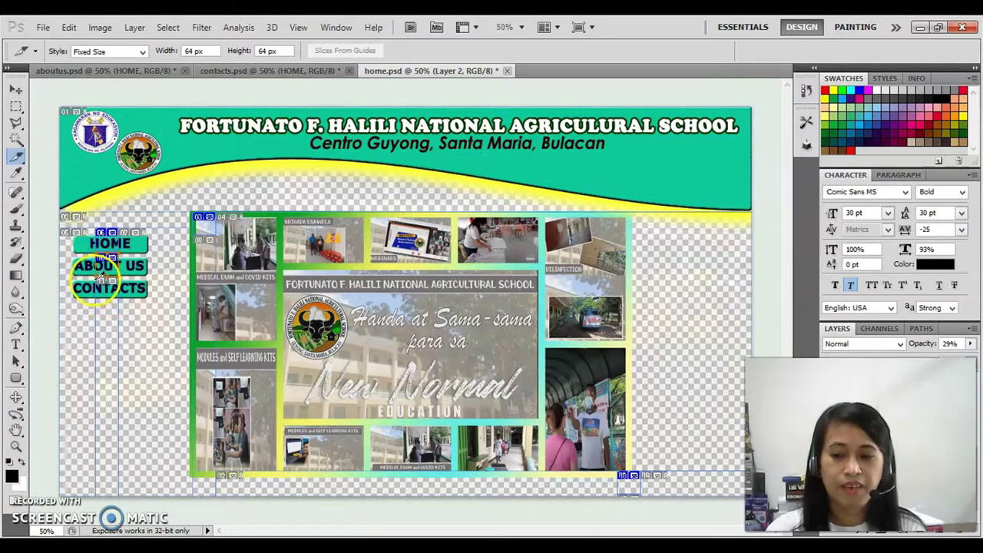
click(107, 286)
click(102, 277)
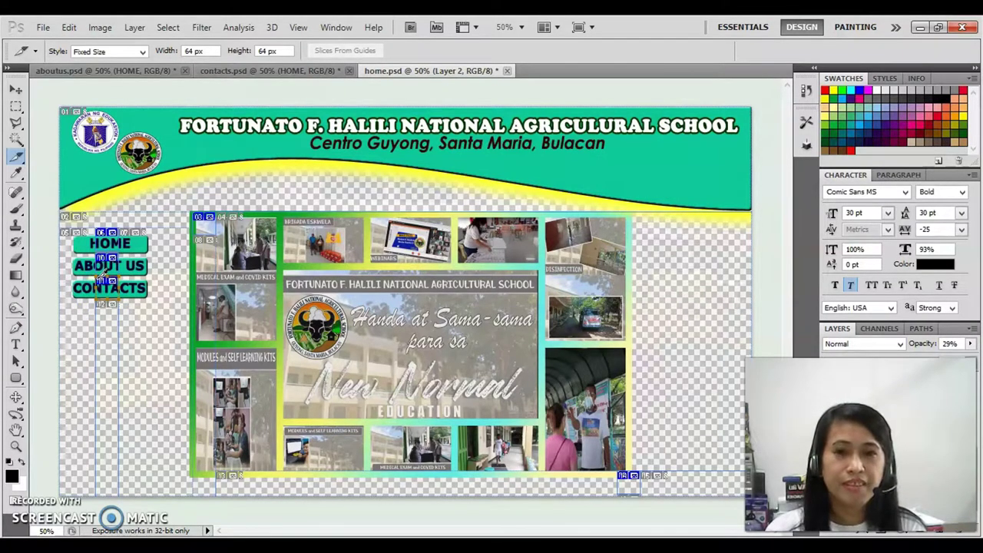
click(18, 158)
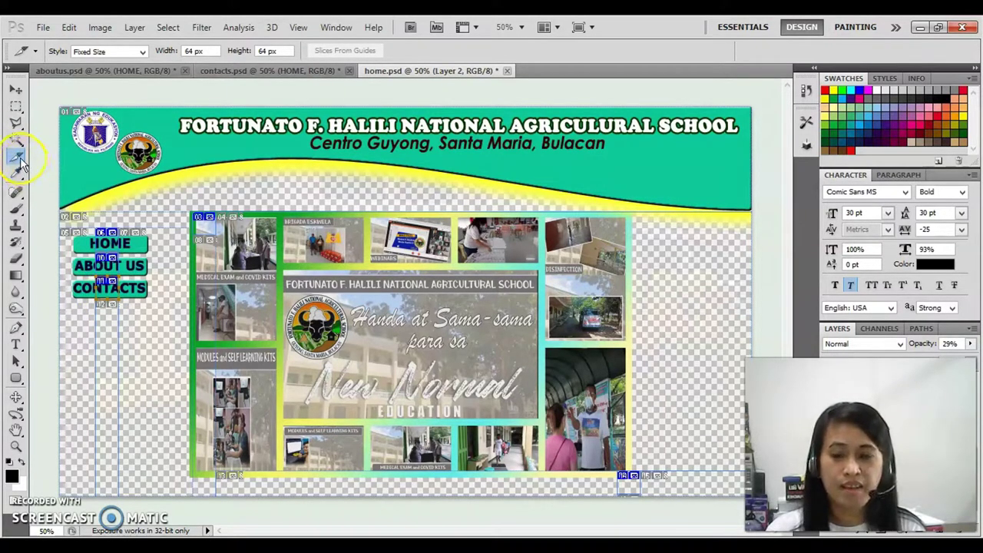
drag(21, 165, 81, 192)
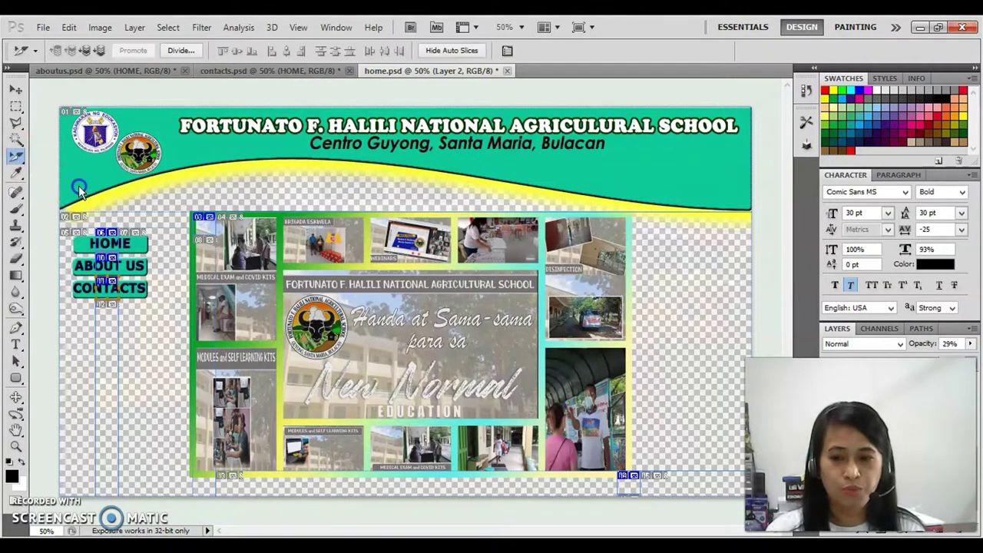
Set the HOME slice's name to 'home', URL to index.html and alt tag to 'home'
click(104, 239)
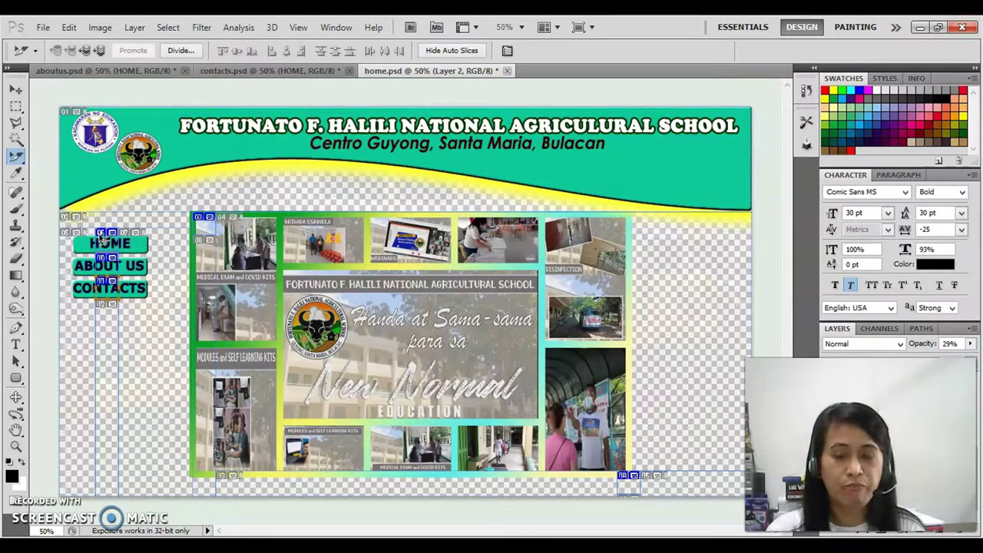
right_click(101, 235)
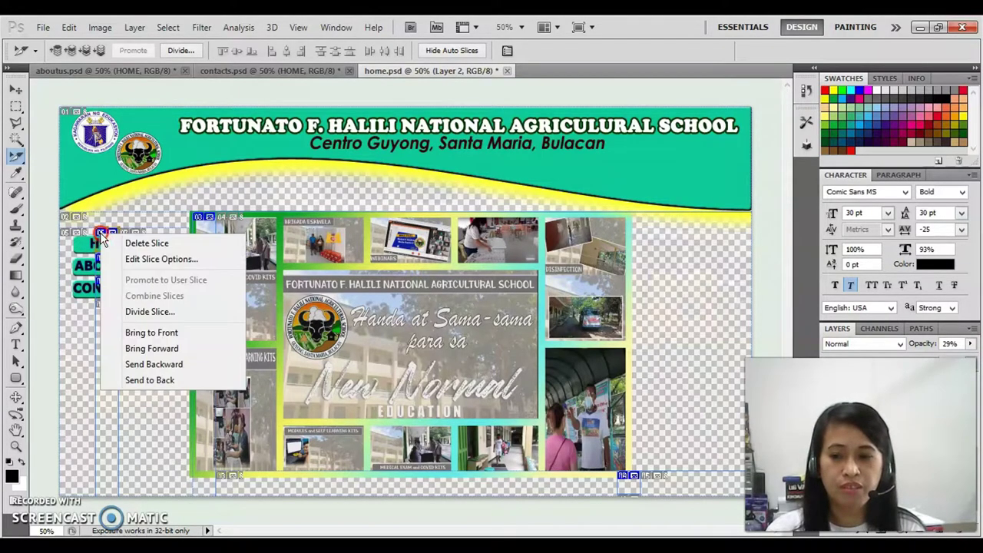
click(163, 259)
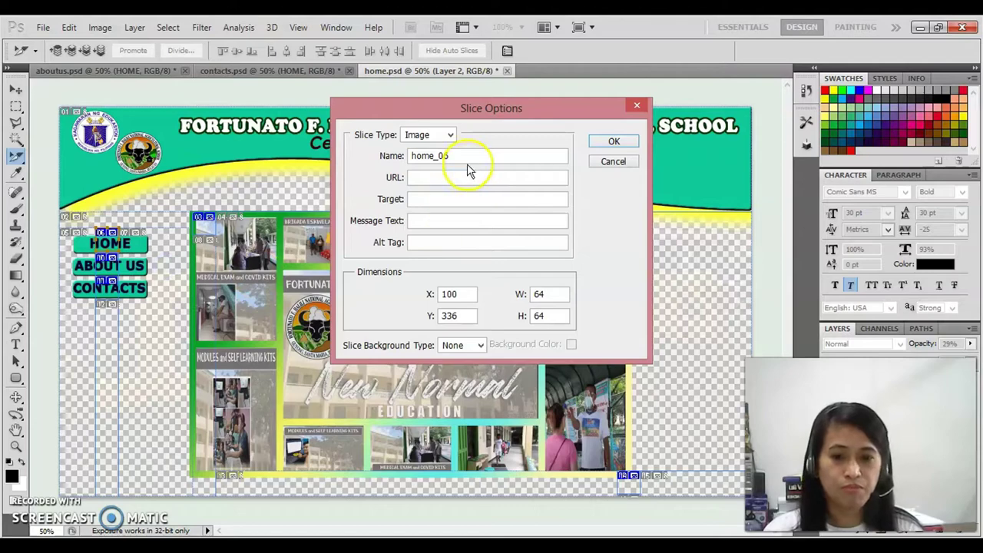
drag(467, 157, 392, 158)
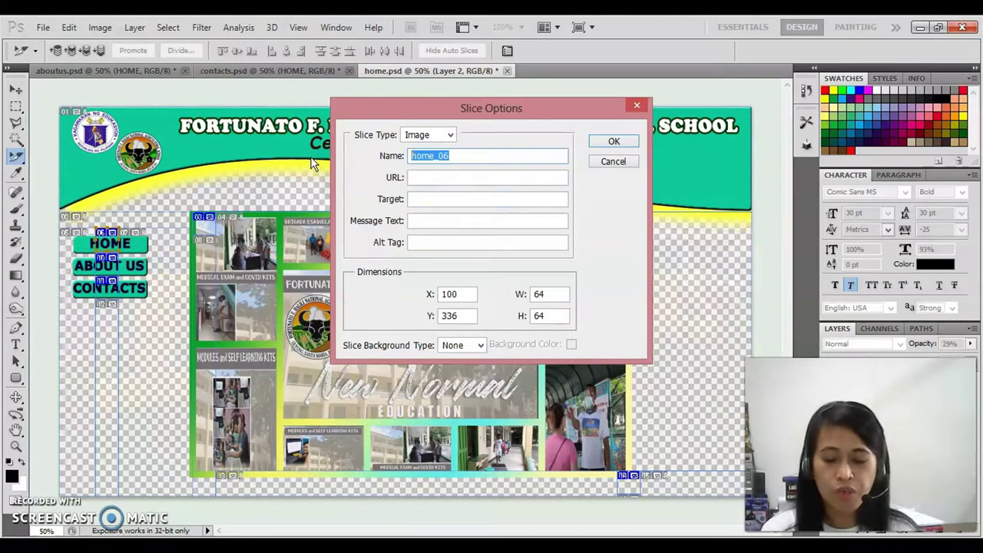
text(home)
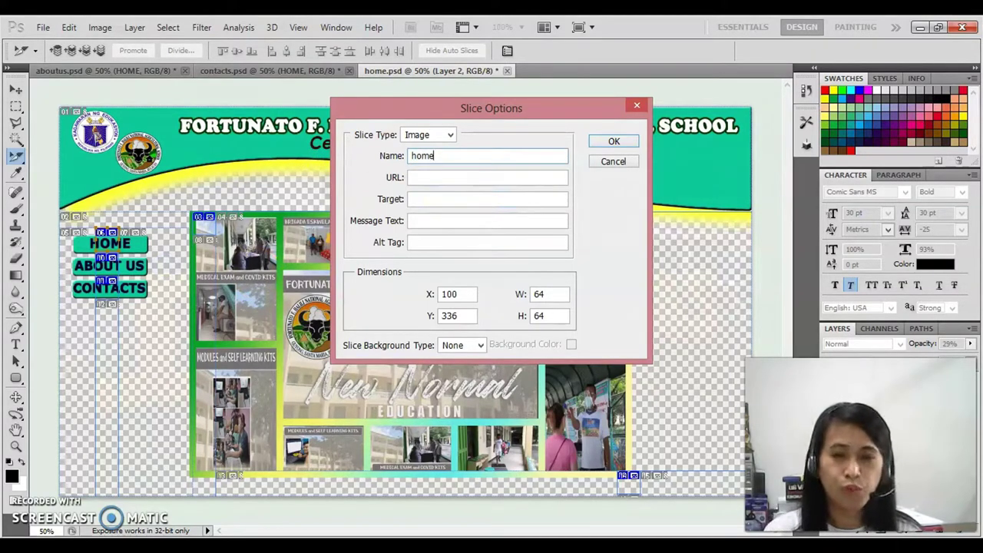
click(420, 179)
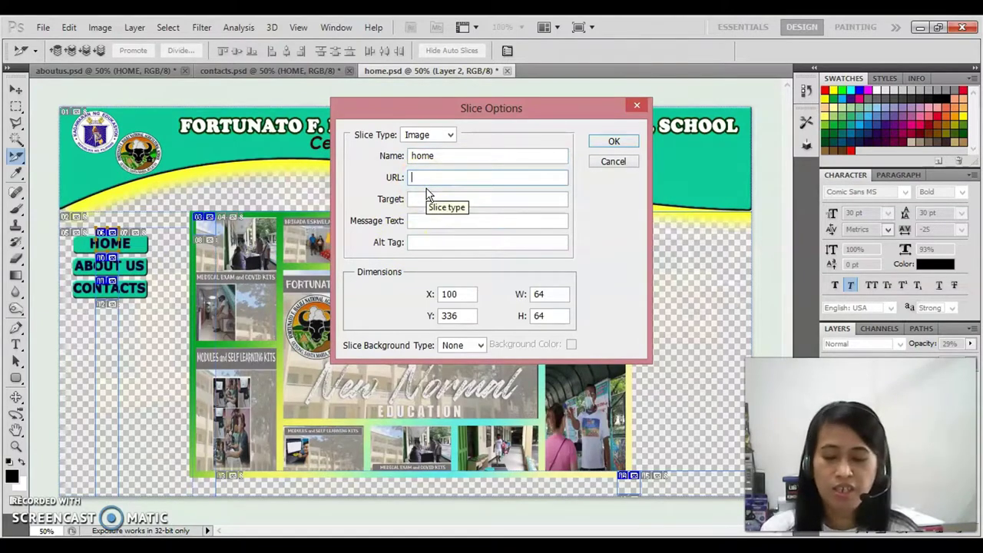
text(index.html)
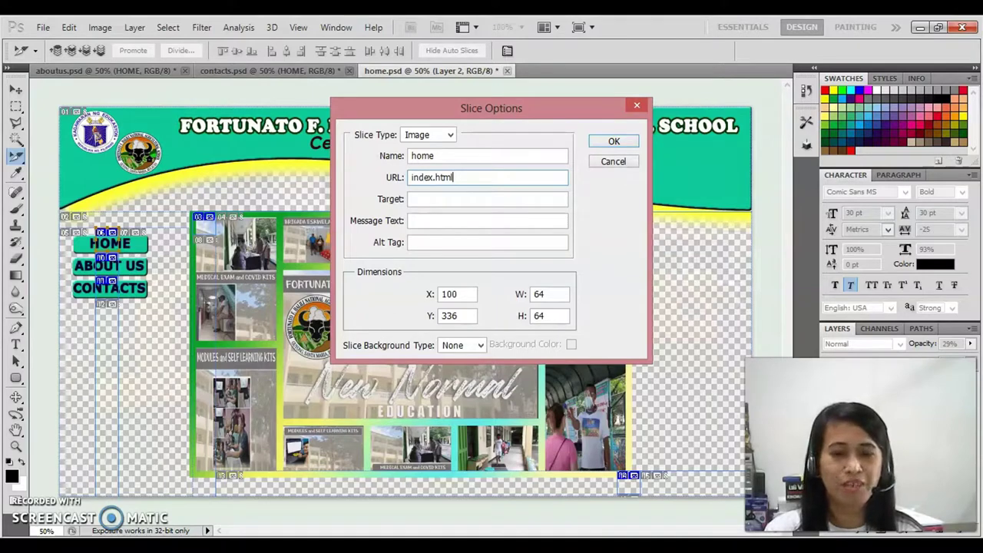
click(427, 244)
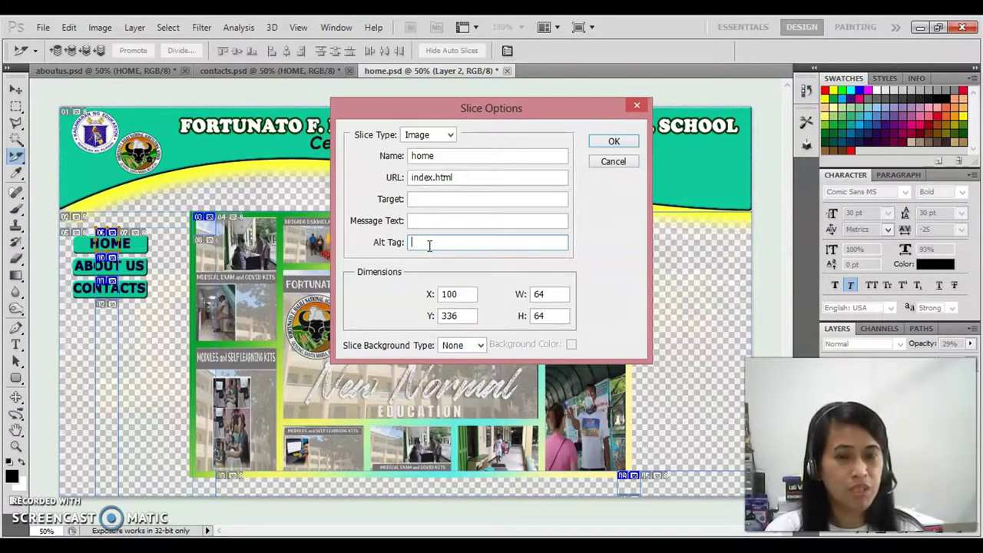
text(home)
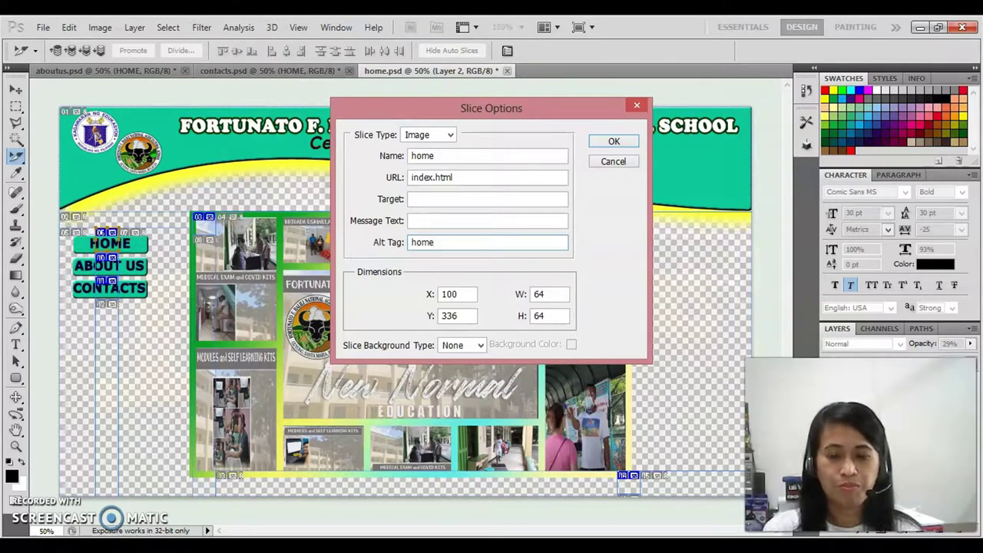
click(612, 143)
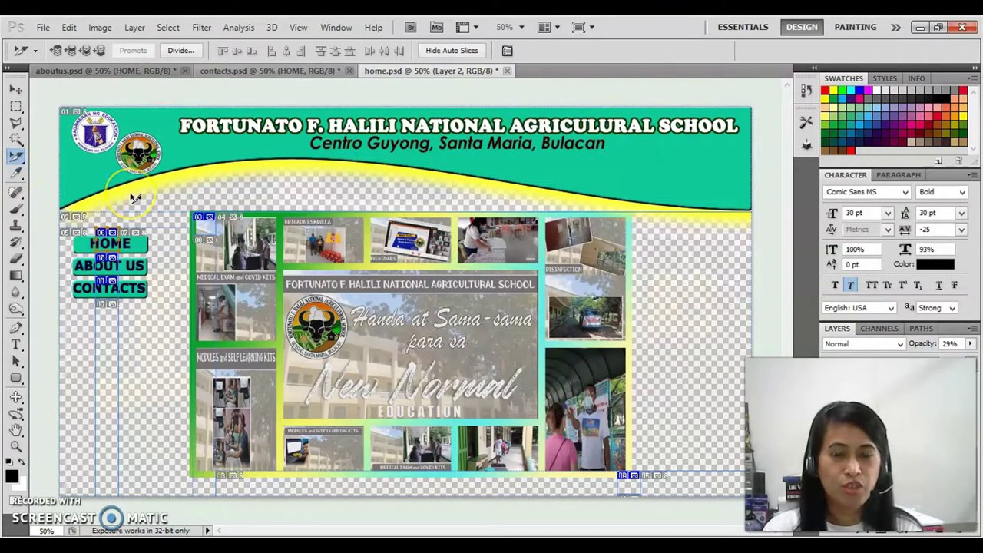
In the ABOUT US slice options, name it 'home', set URL About_Us.html, and enter alt text About_Us
right_click(104, 263)
click(138, 282)
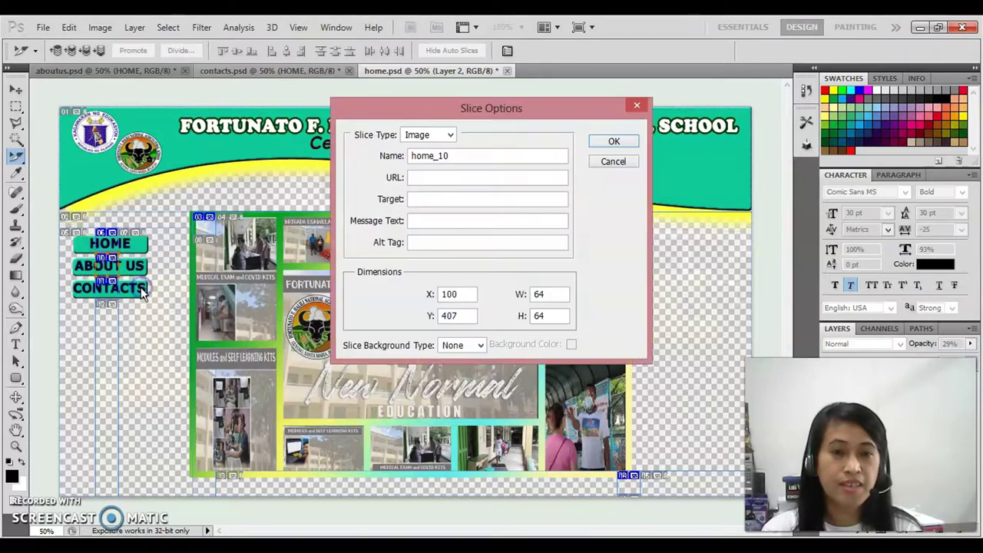
drag(454, 155, 279, 158)
text(h)
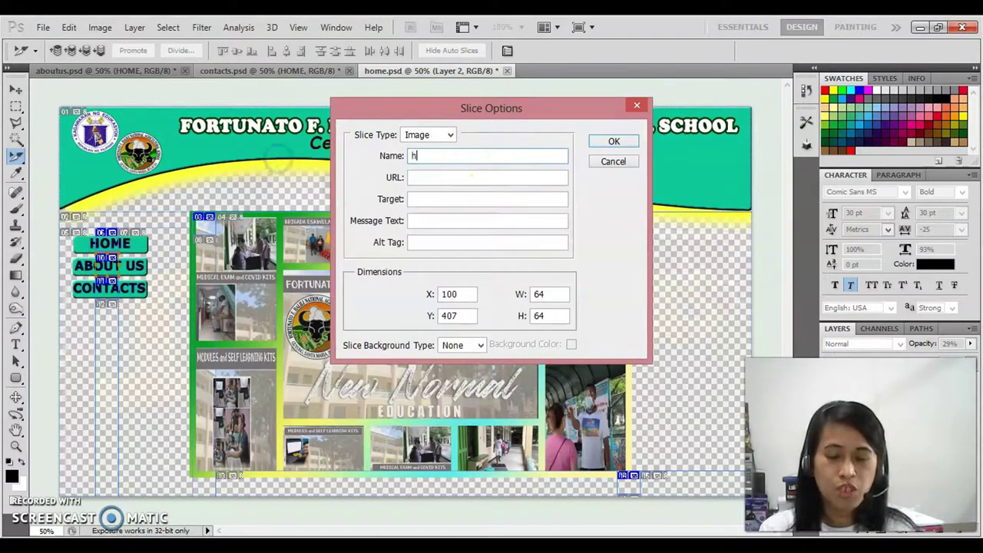
text(ome)
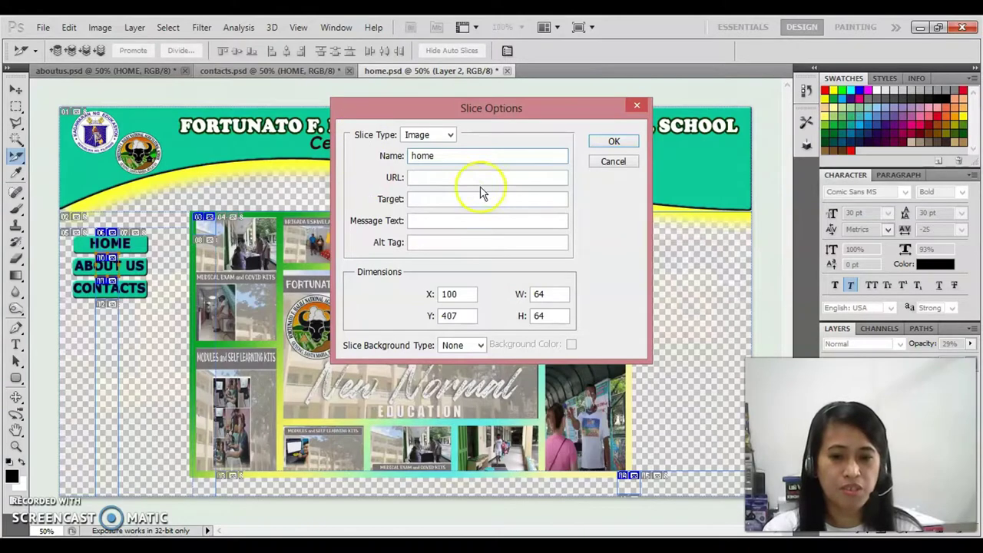
click(447, 177)
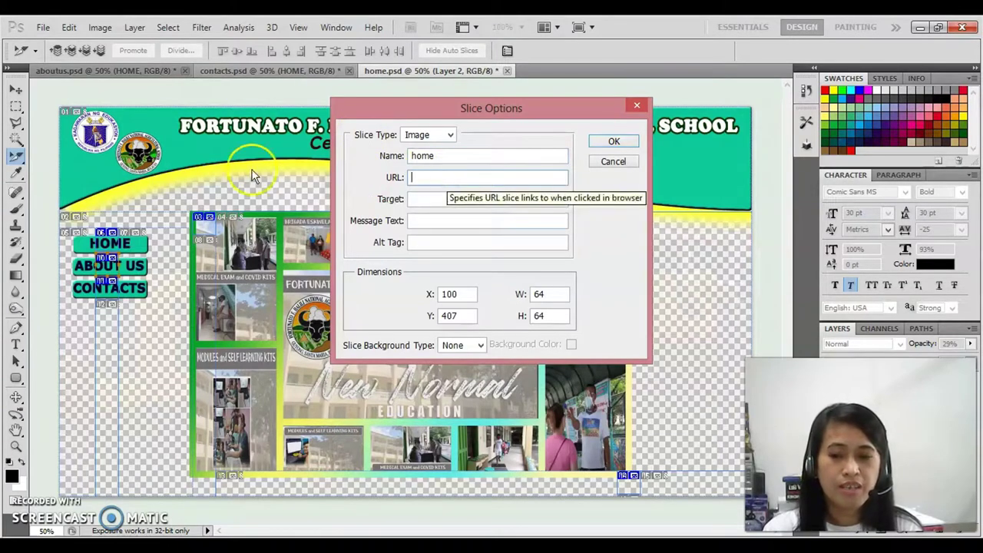
click(433, 265)
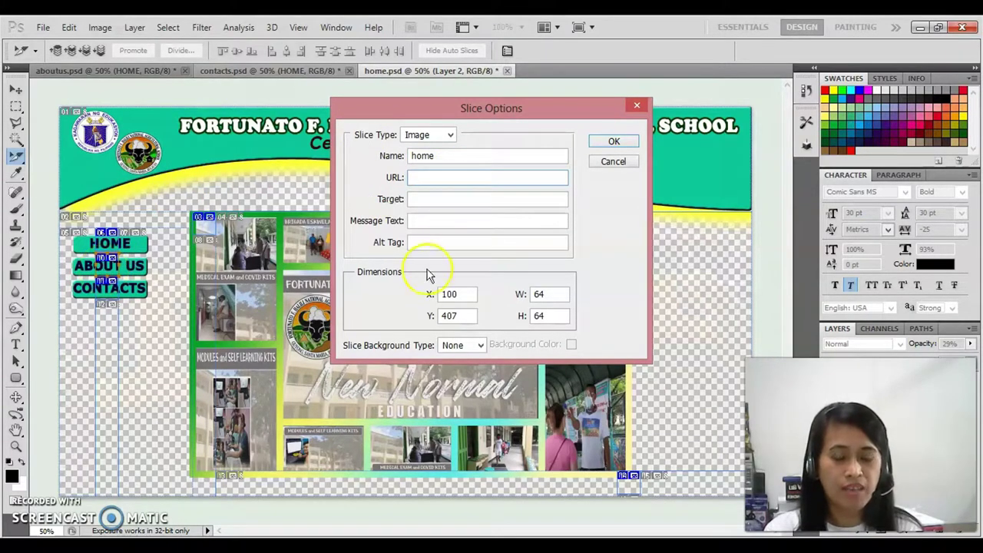
text(About_)
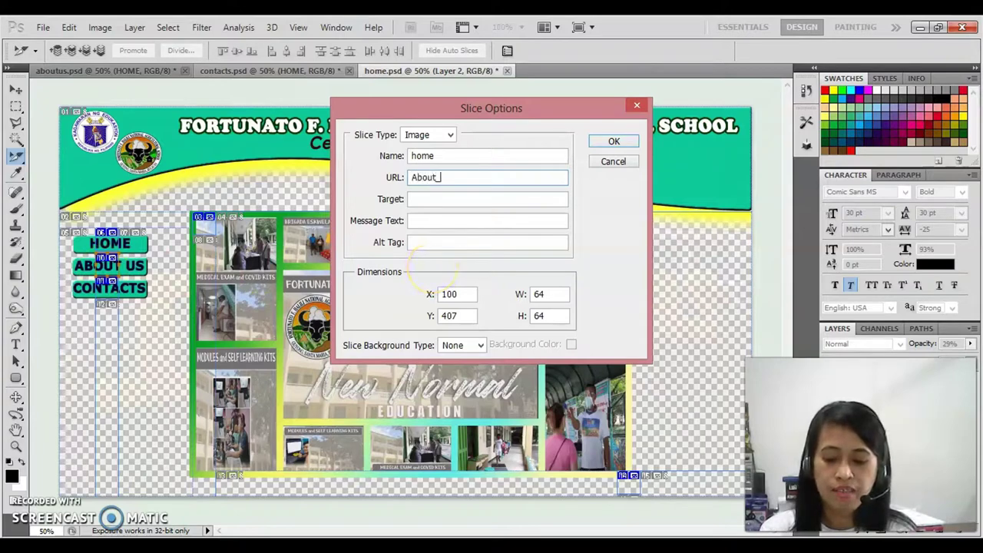
text(Us.html)
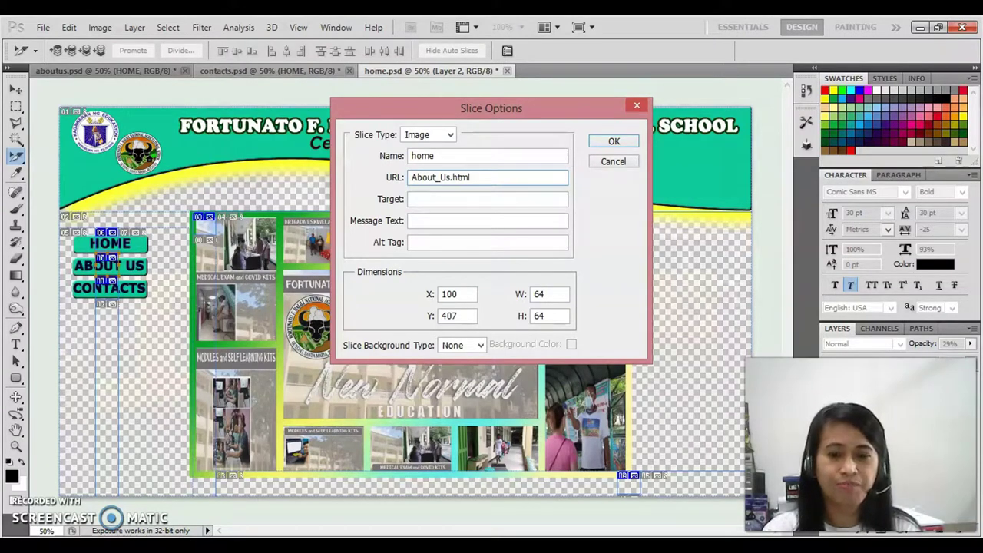
click(451, 241)
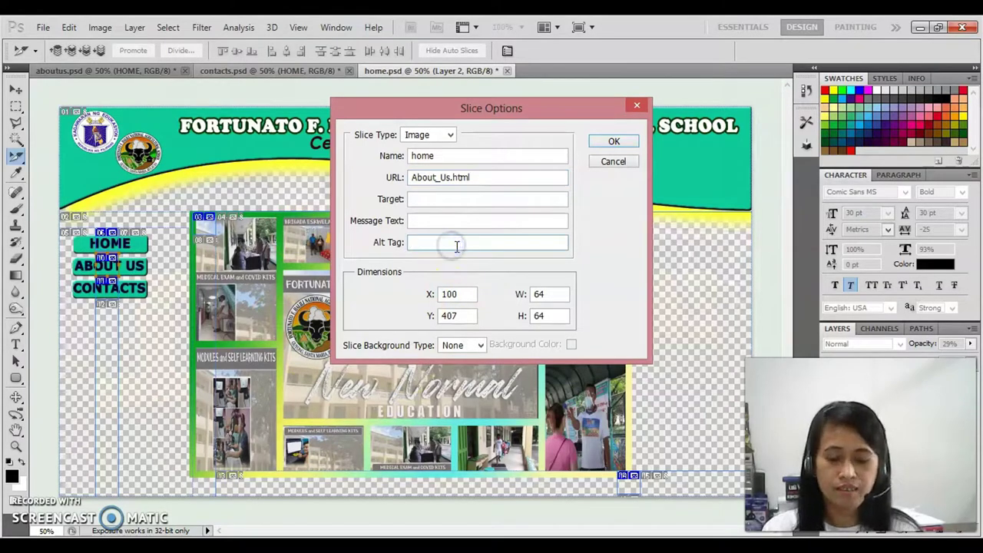
text(About_)
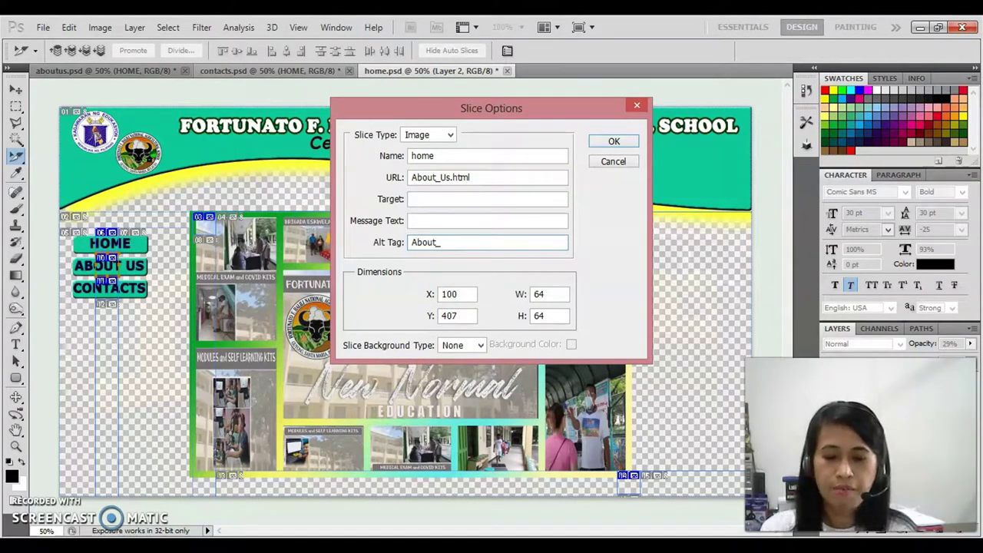
text(Us)
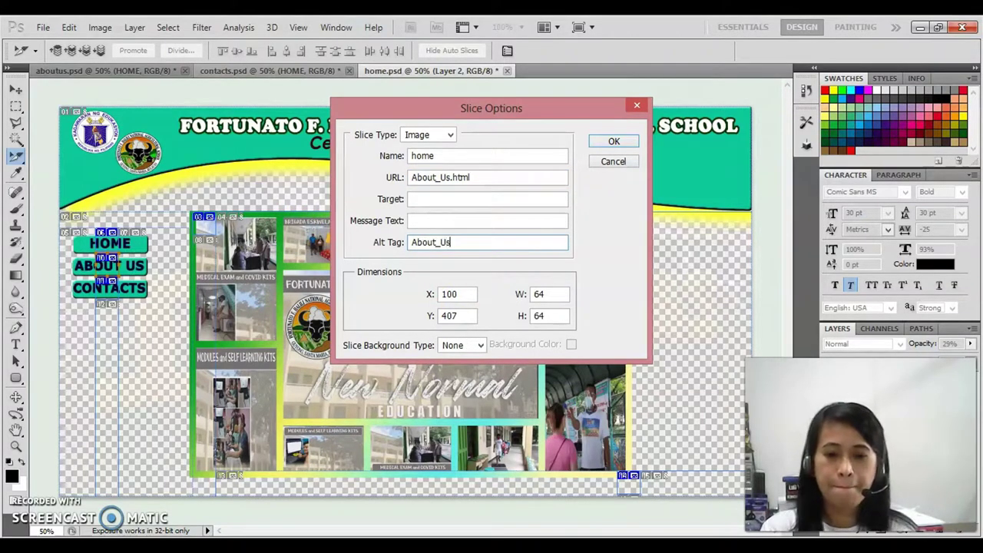
Confirm the ABOUT US slice settings and bring up the CONTACTS slice's options
click(614, 142)
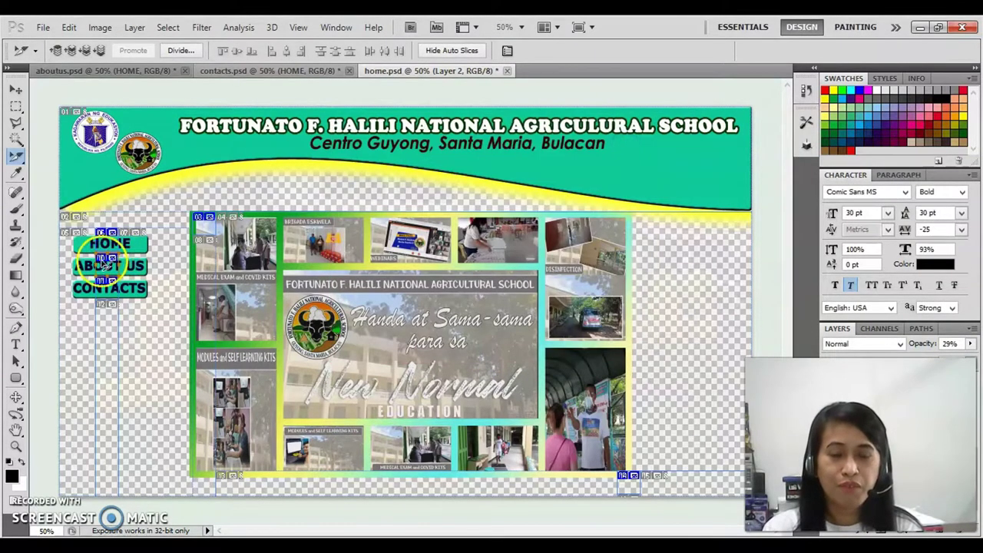
right_click(103, 288)
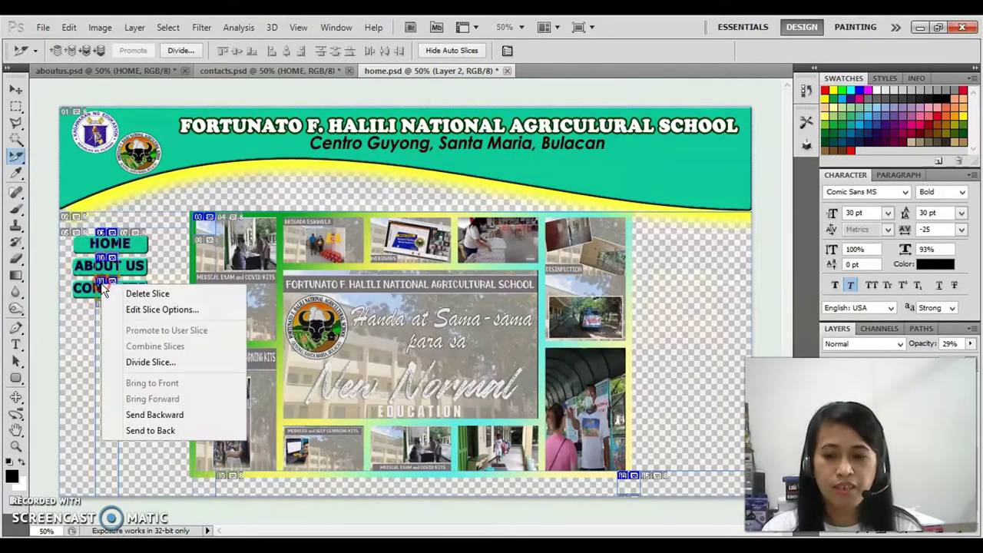
click(153, 310)
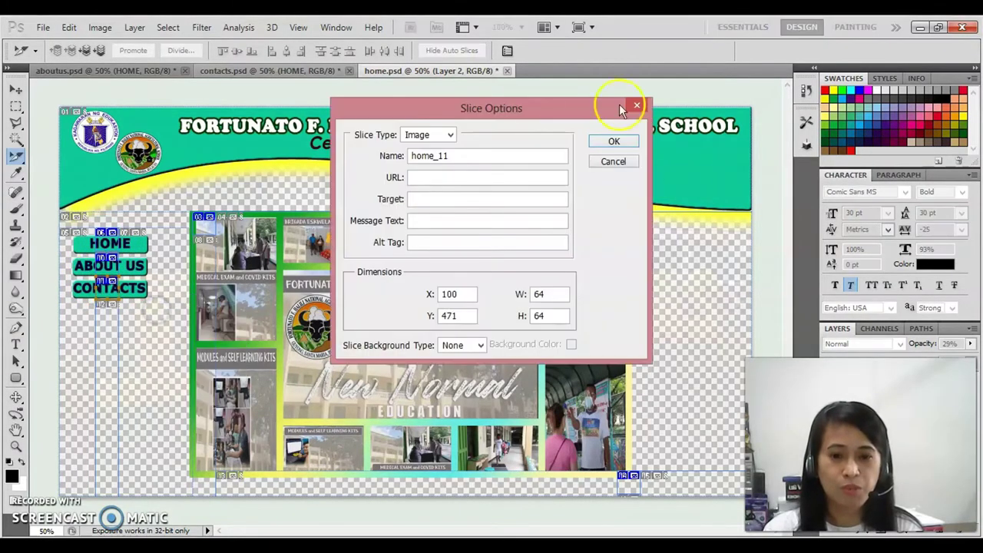
Name the CONTACTS slice 'home', link it to Contacts.html, with alt text Contacts
double_click(483, 156)
text(home)
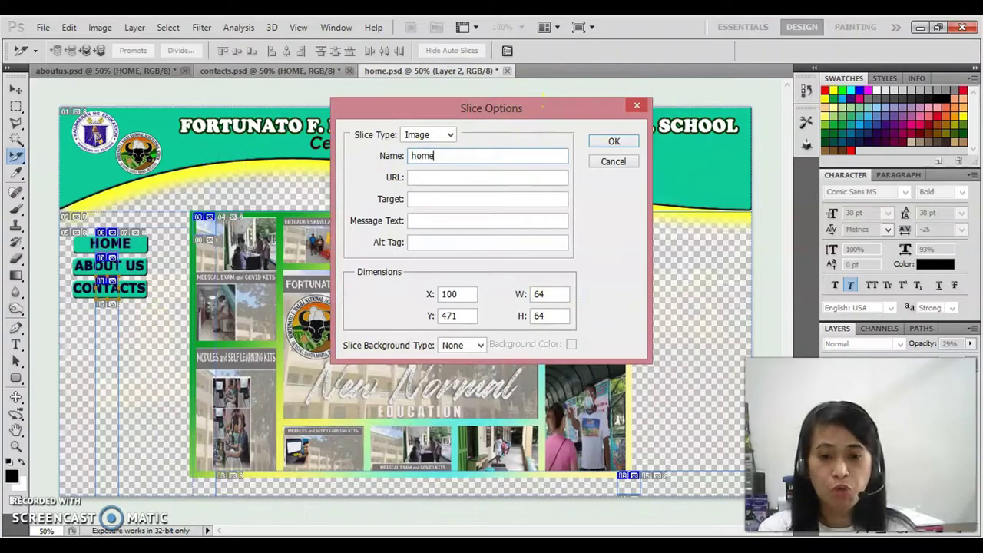
click(435, 177)
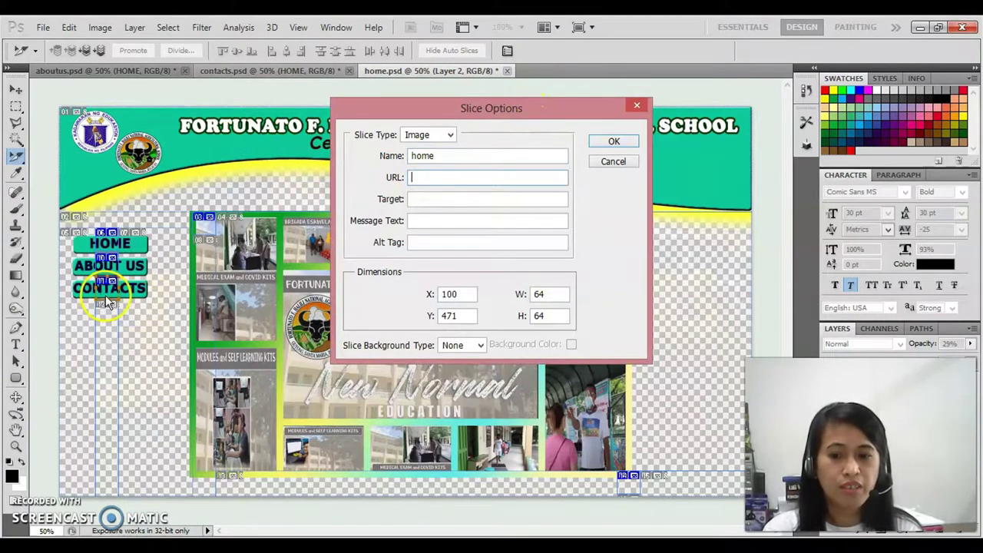
text(Con)
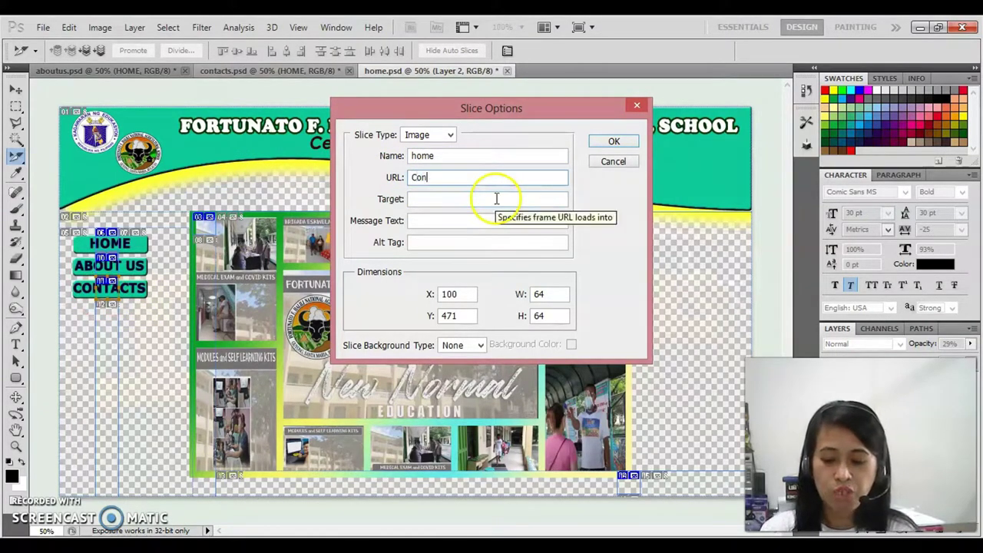
text(tacts)
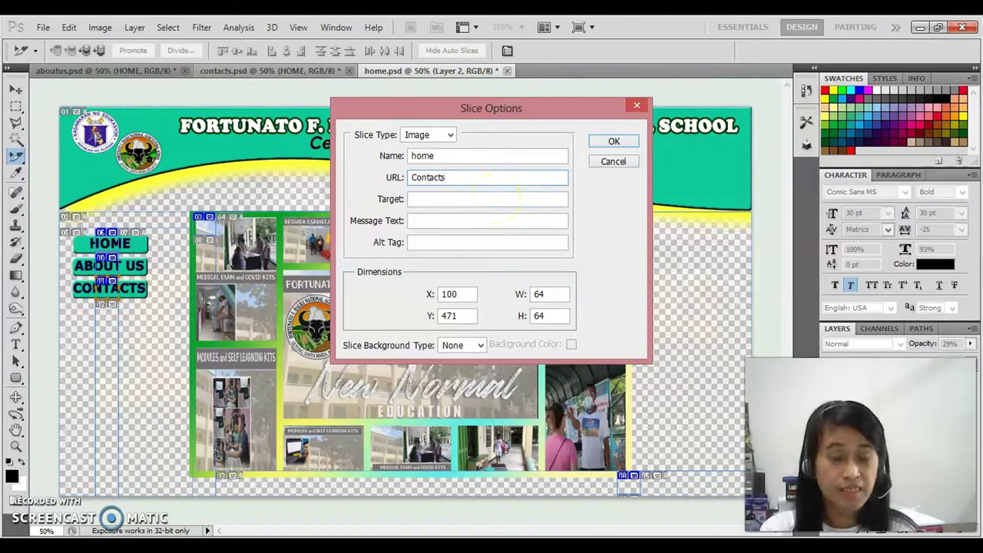
text(.html)
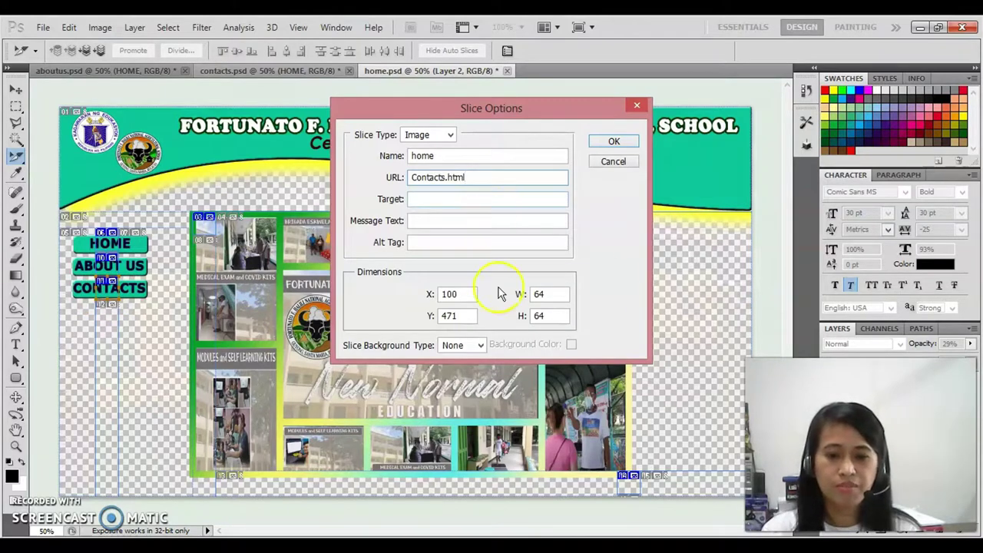
click(434, 243)
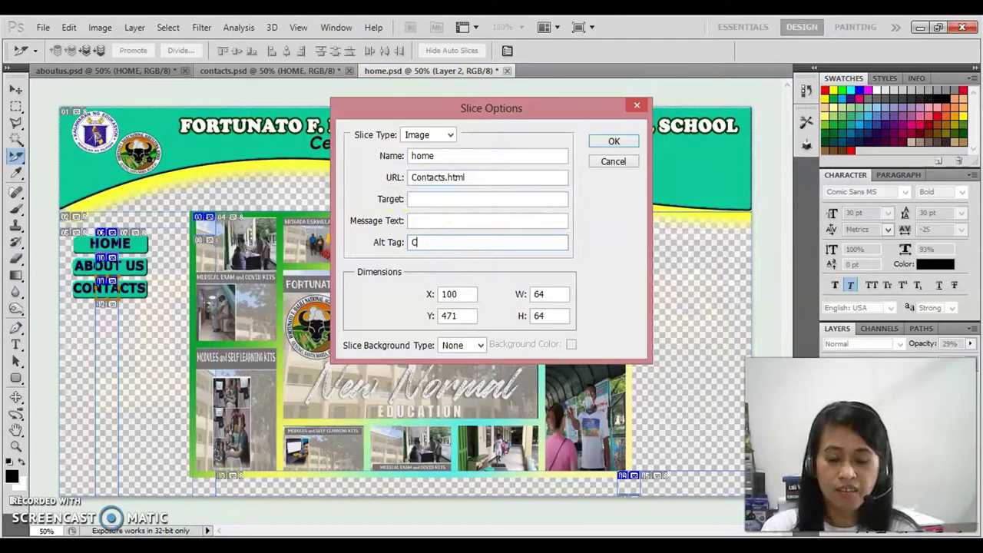
text(ontacts)
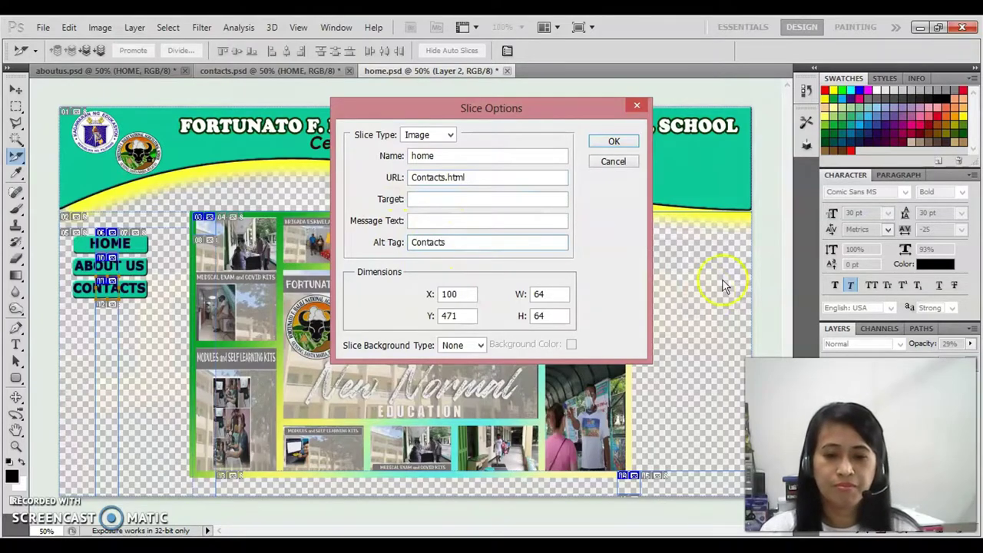
click(614, 145)
On contacts.psd, cut fixed-size slices over the HOME, ABOUT US and CONTACTS buttons
click(246, 70)
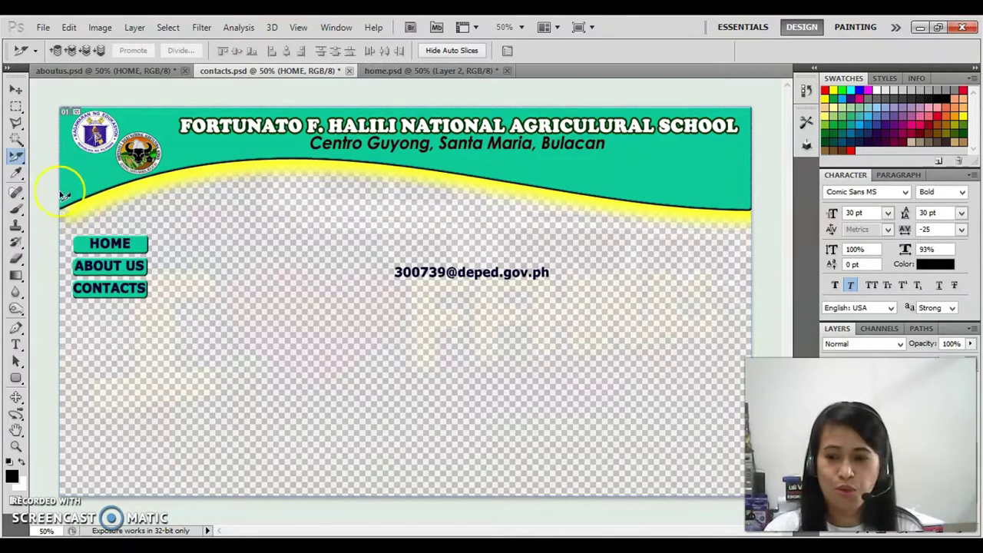
right_click(16, 156)
click(65, 168)
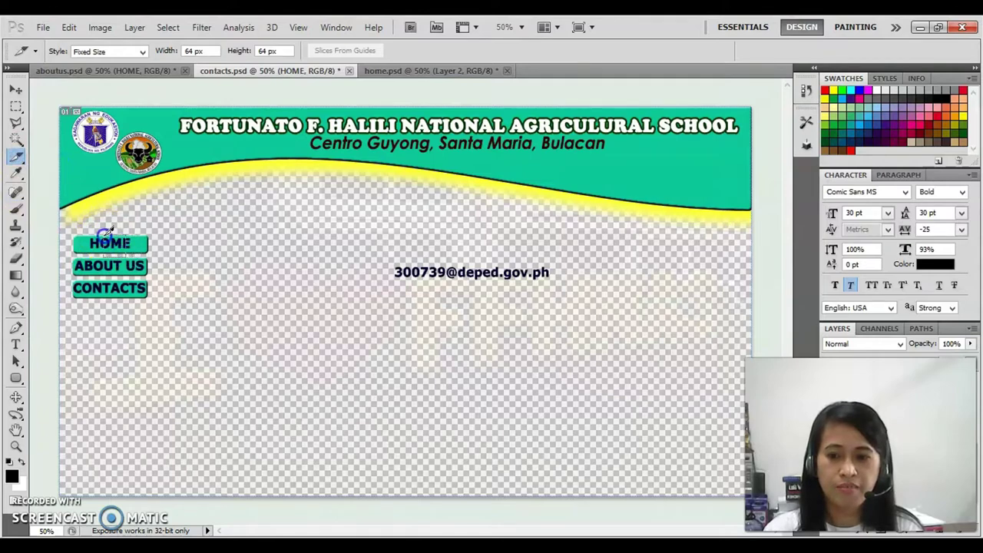
click(97, 237)
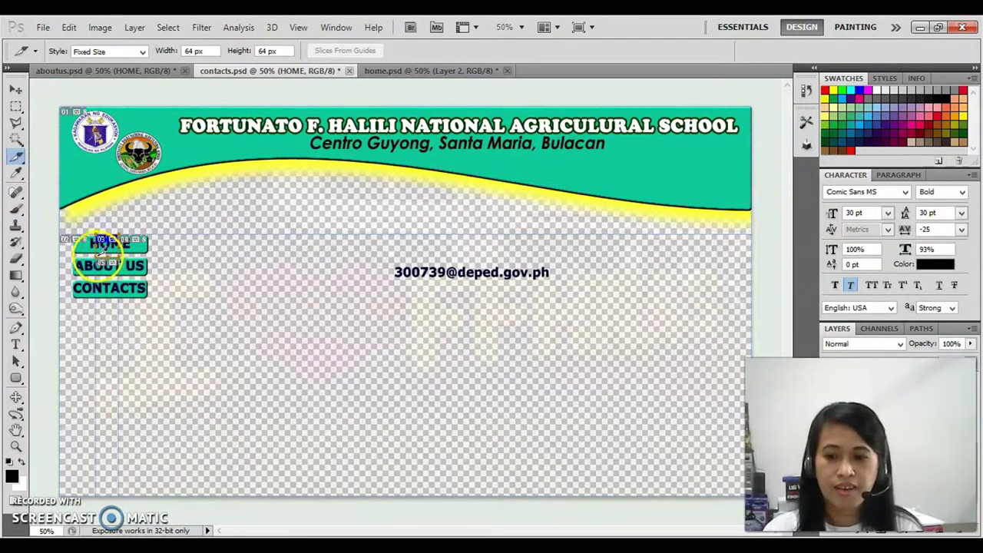
click(101, 260)
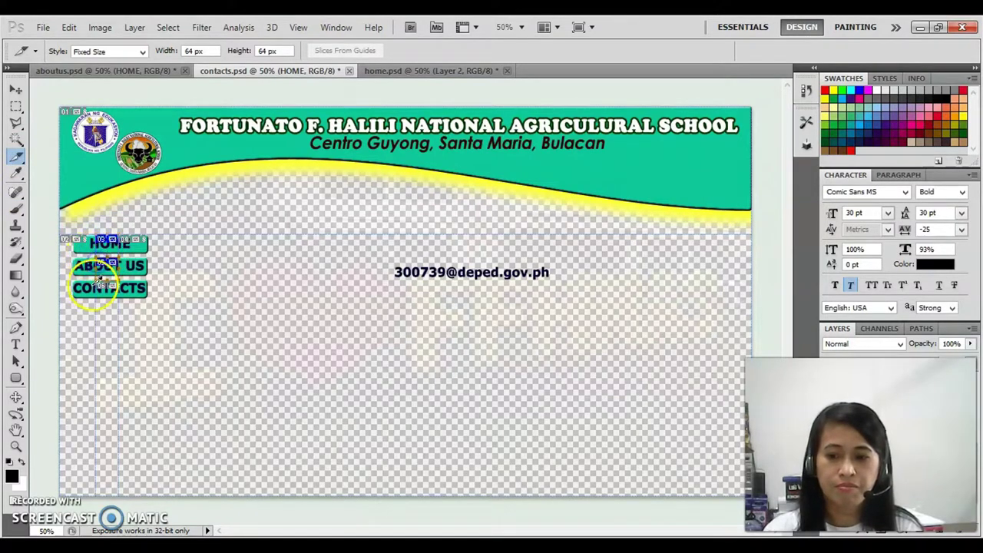
click(99, 282)
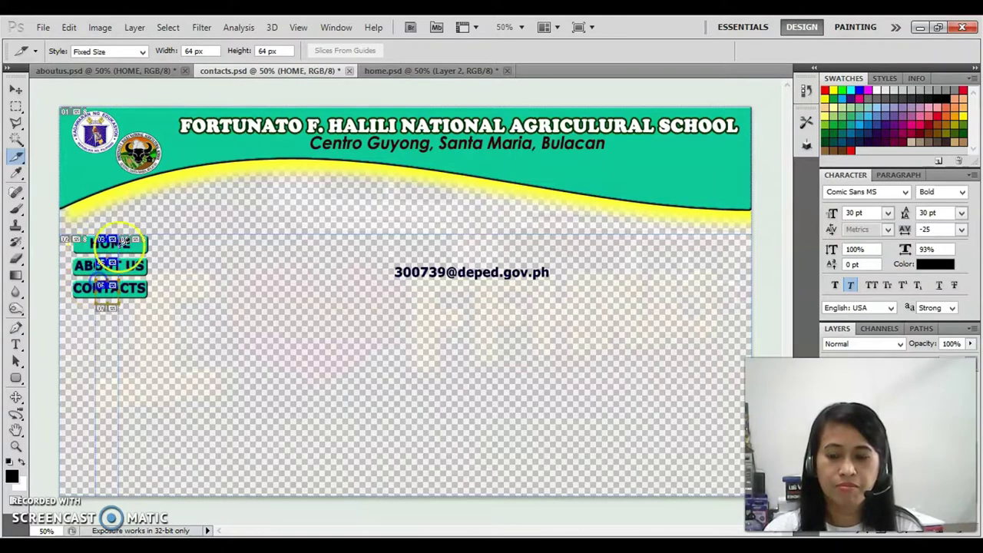
Switch to the Slice Select Tool and select the HOME button slice
click(18, 160)
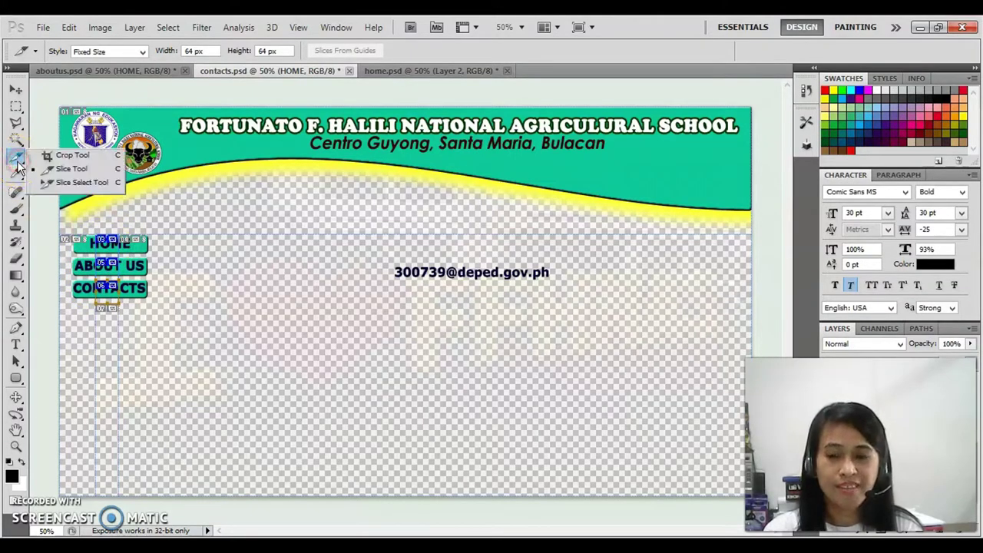
click(61, 187)
click(100, 244)
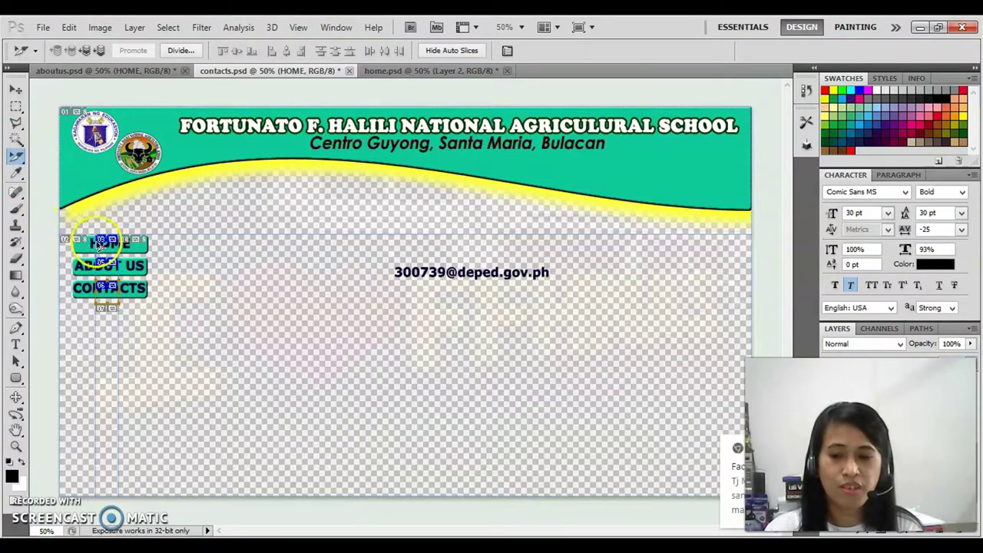
Name the contacts page HOME slice 'Contacts', link it to index.html, with alt text 'home'
right_click(100, 241)
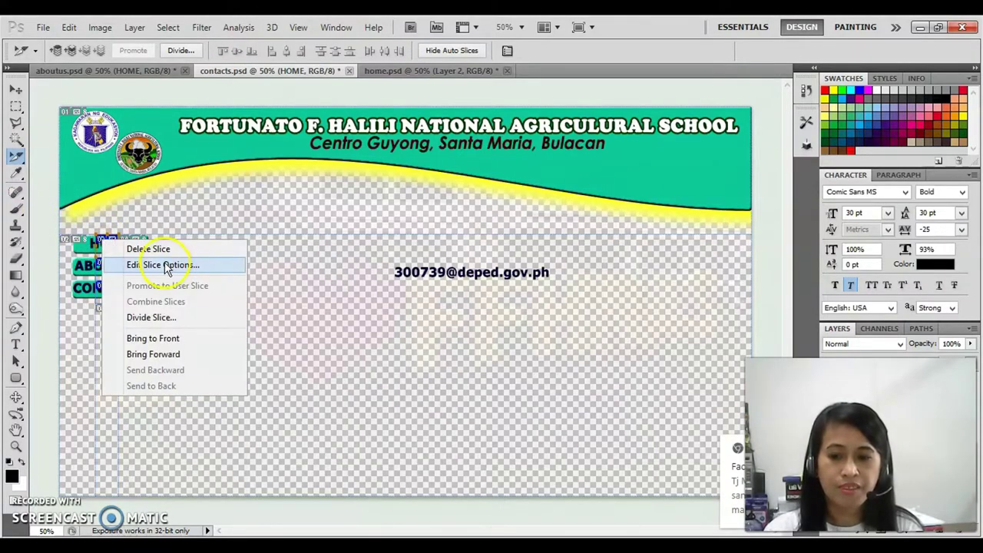
click(164, 266)
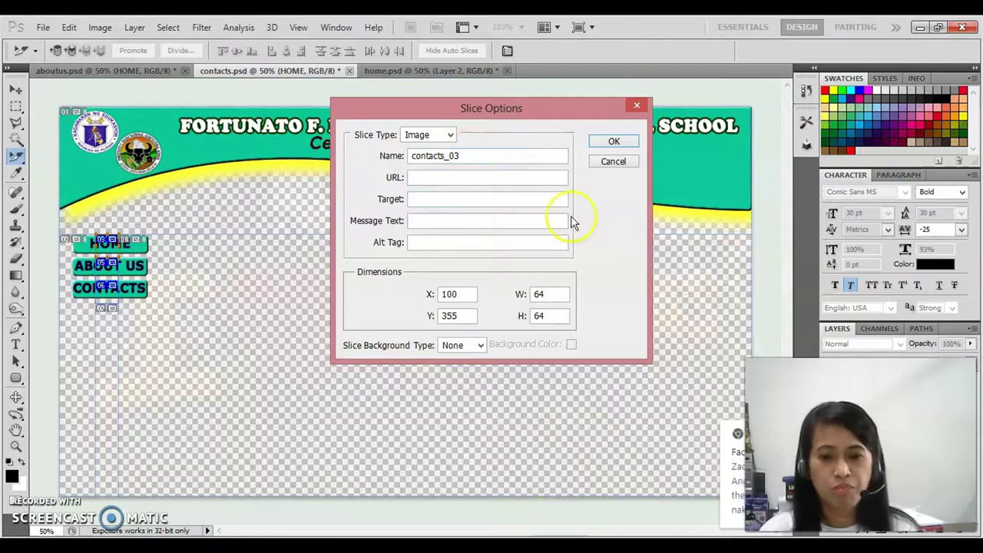
drag(461, 156, 349, 137)
text(Cont)
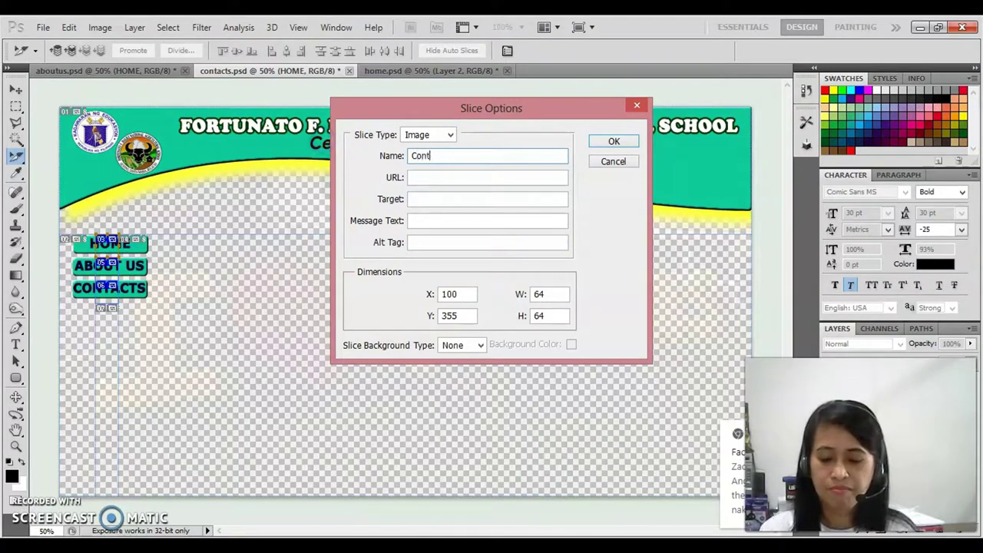
click(456, 180)
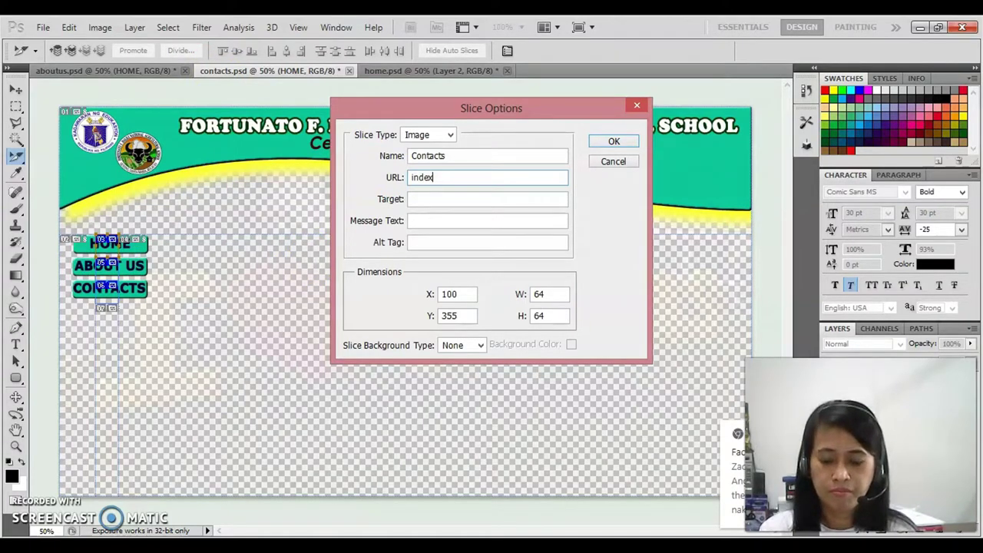
click(437, 244)
text(Co)
key(BackSpace)
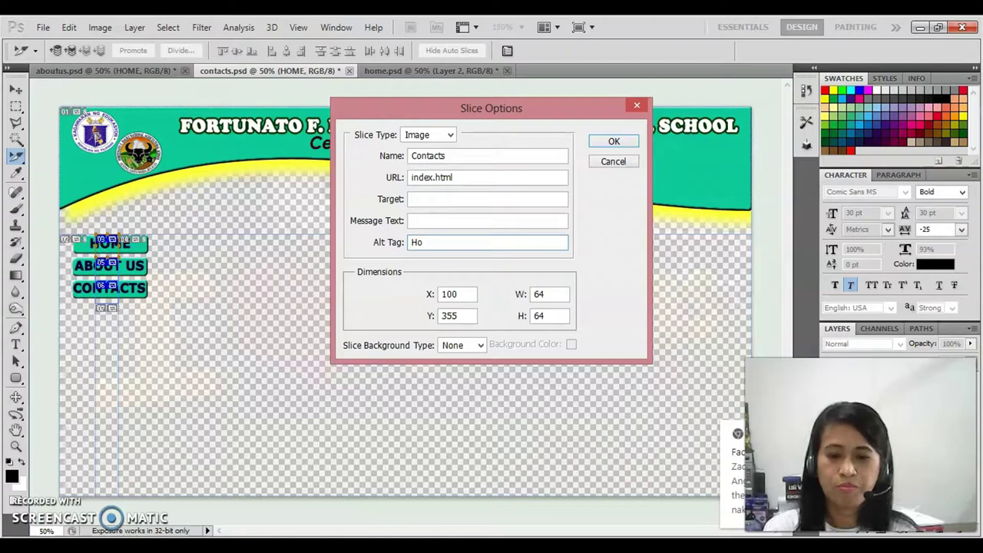
click(614, 142)
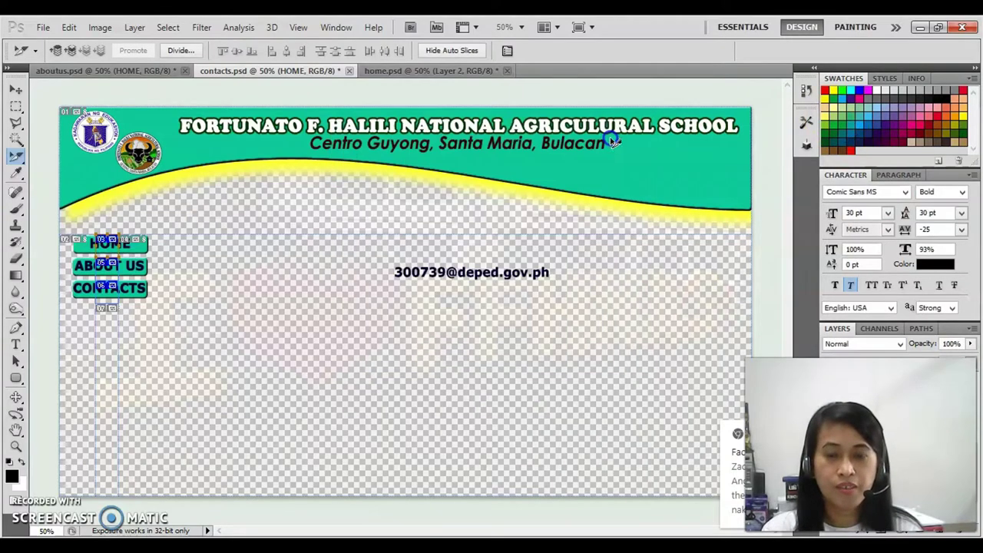
Name the ABOUT US slice 'Contacts', link it to About_Us.html, and reuse About_Us as alt text
right_click(100, 266)
click(153, 290)
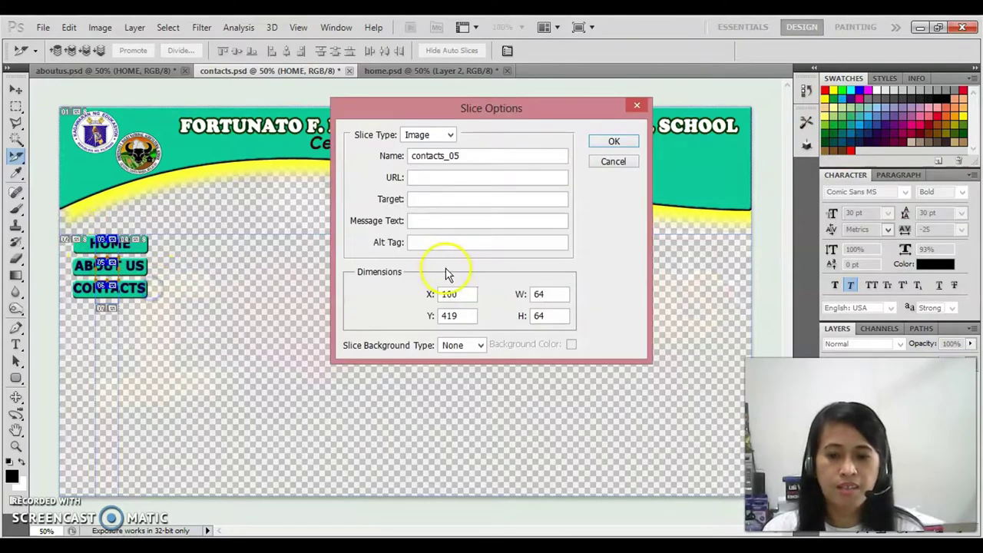
double_click(468, 156)
text(C)
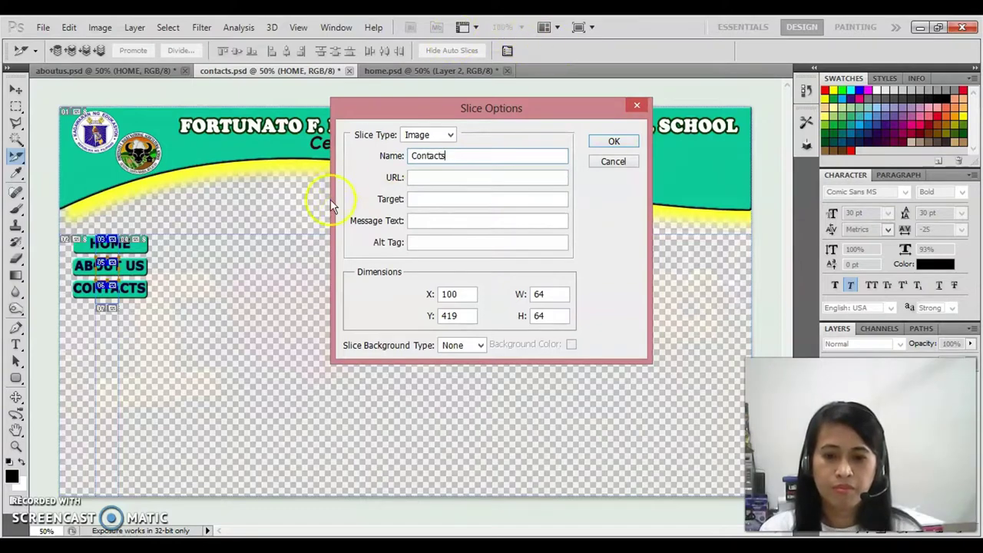
click(435, 179)
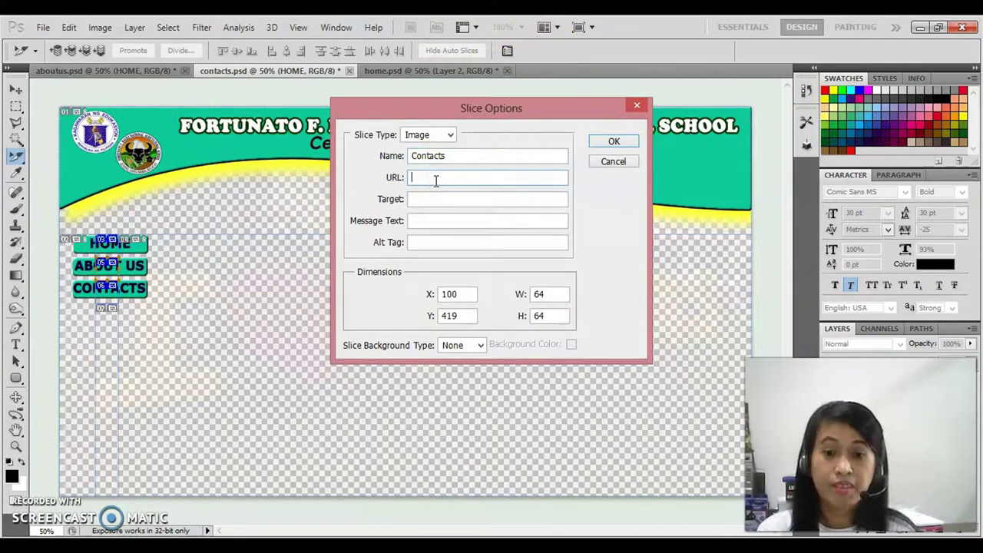
text(About-Us.html)
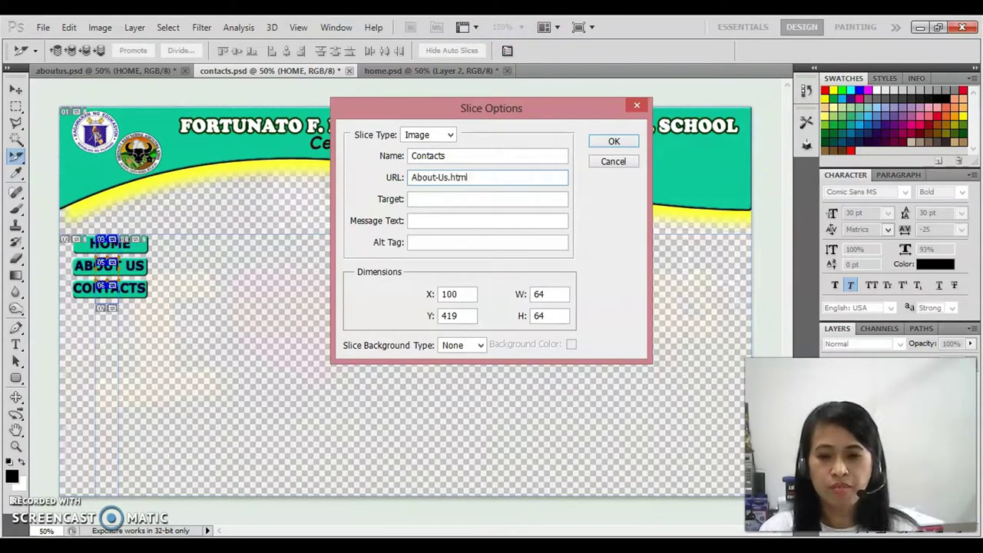
key(BackSpace)
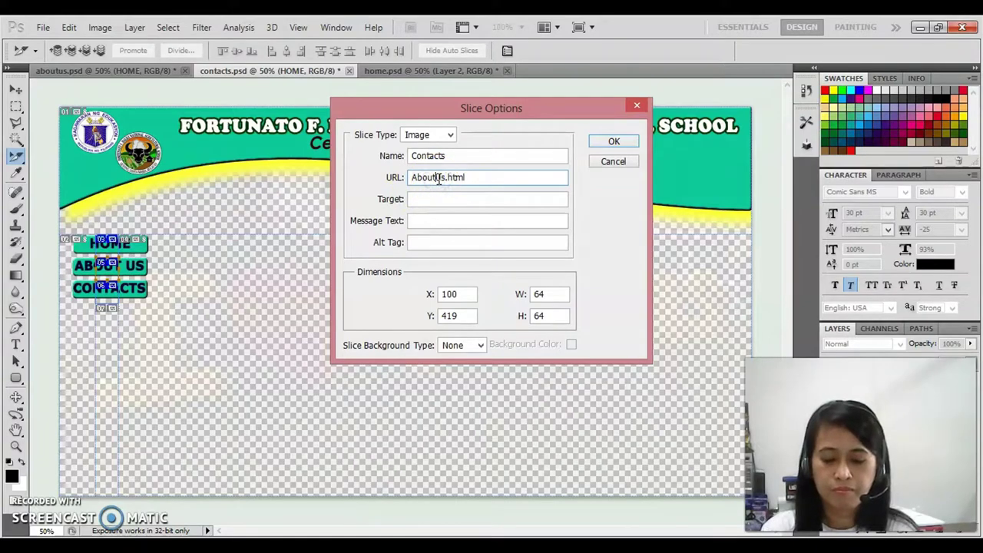
text(_)
double_click(440, 176)
key(ctrl+c)
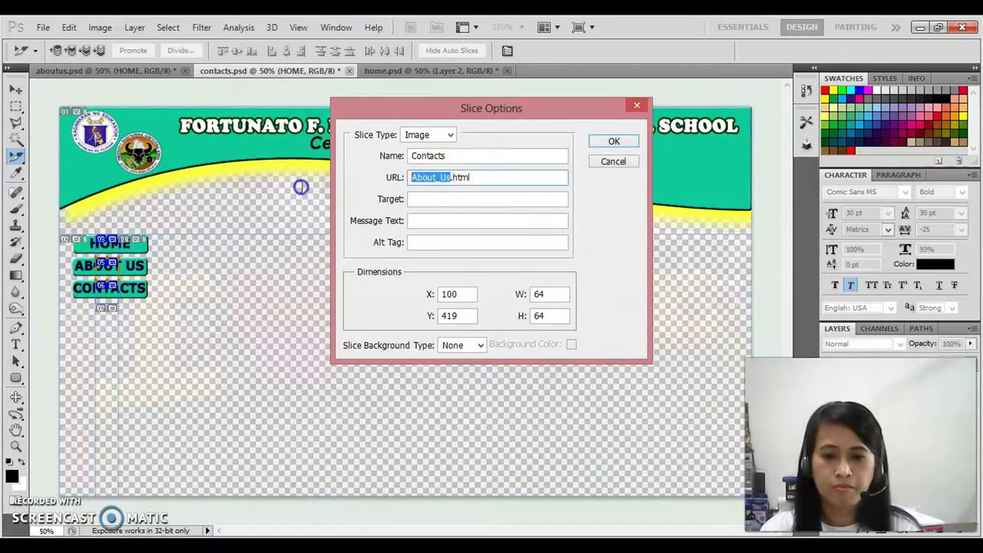
click(420, 243)
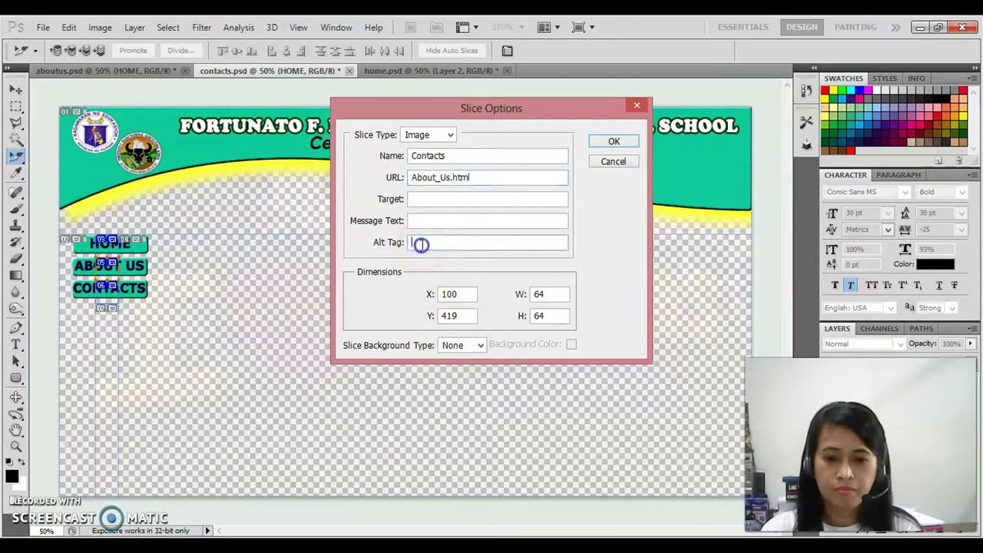
key(ctrl+v)
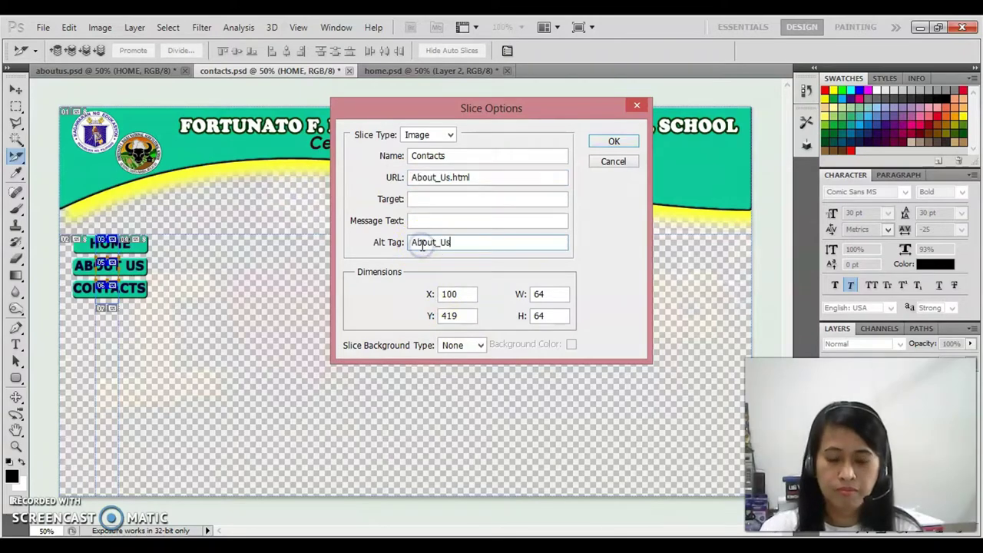
click(611, 144)
Name the CONTACTS slice 'Contacts', link it to Contatcs.html, and paste Contacts as alt text
right_click(101, 284)
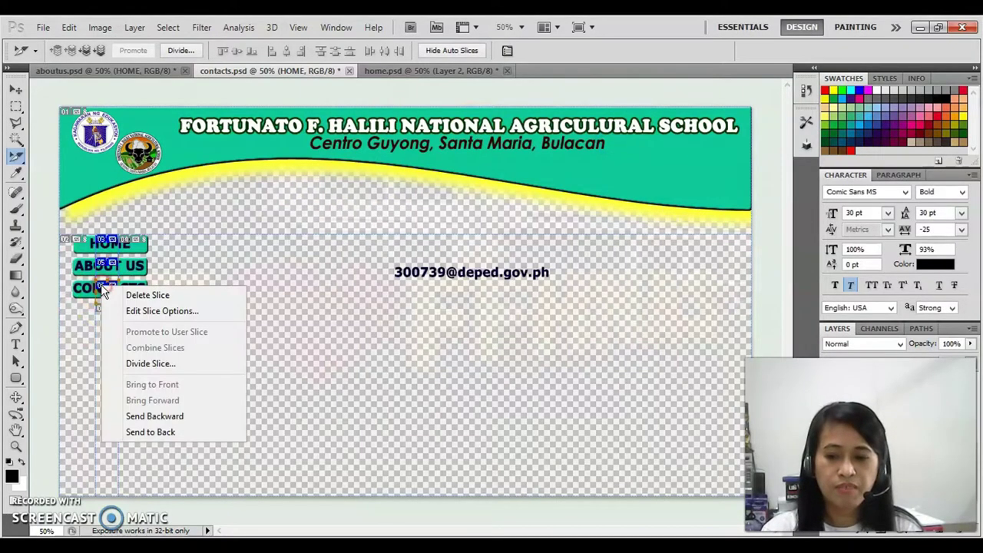
click(142, 311)
double_click(467, 157)
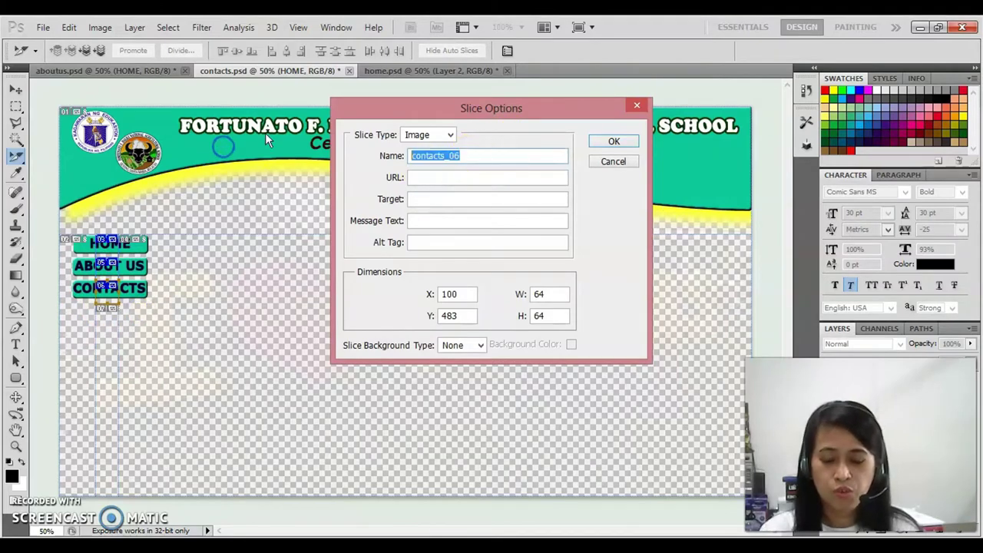
text(Contacts)
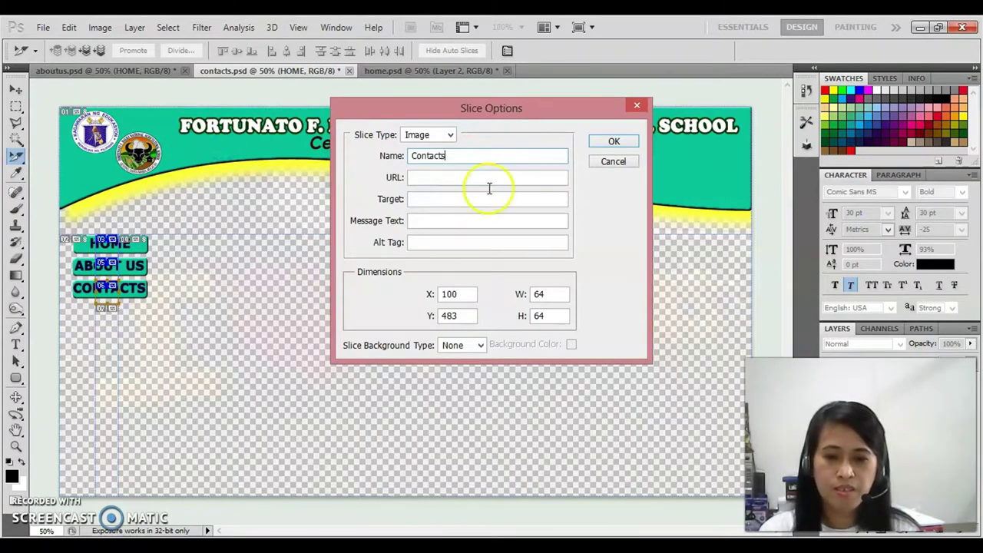
click(465, 177)
text(Contac)
text(cs)
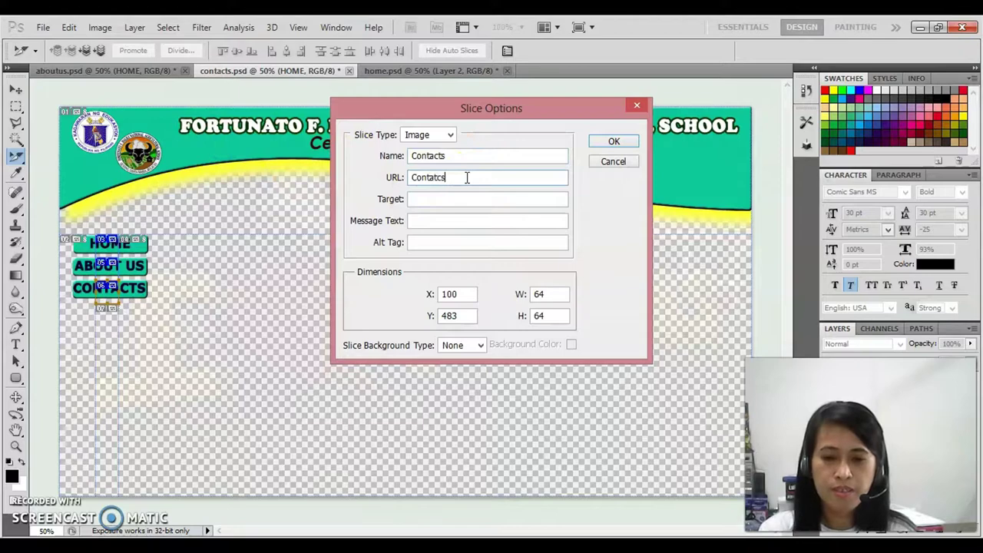
text(.html)
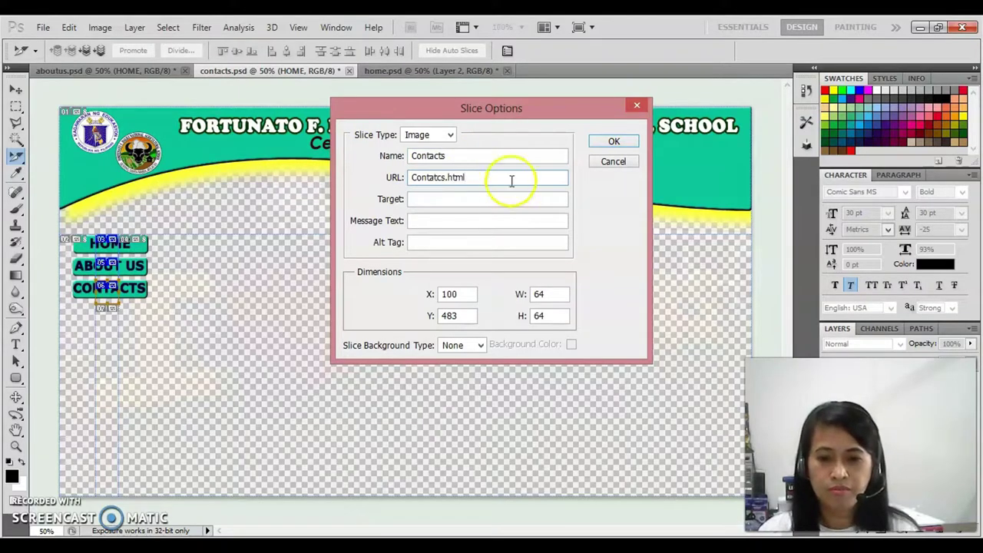
double_click(449, 155)
key(ctrl+c)
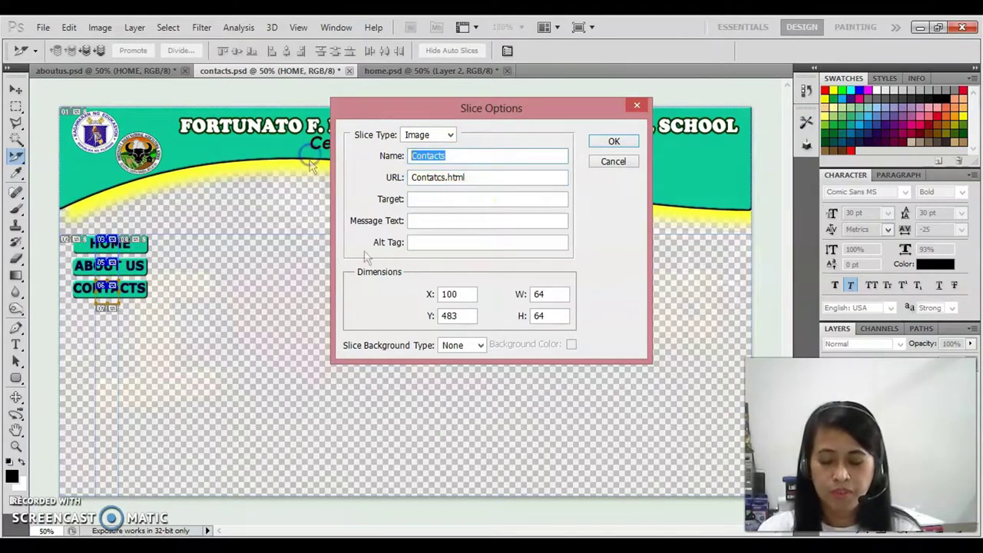
click(430, 243)
key(ctrl+v)
click(614, 142)
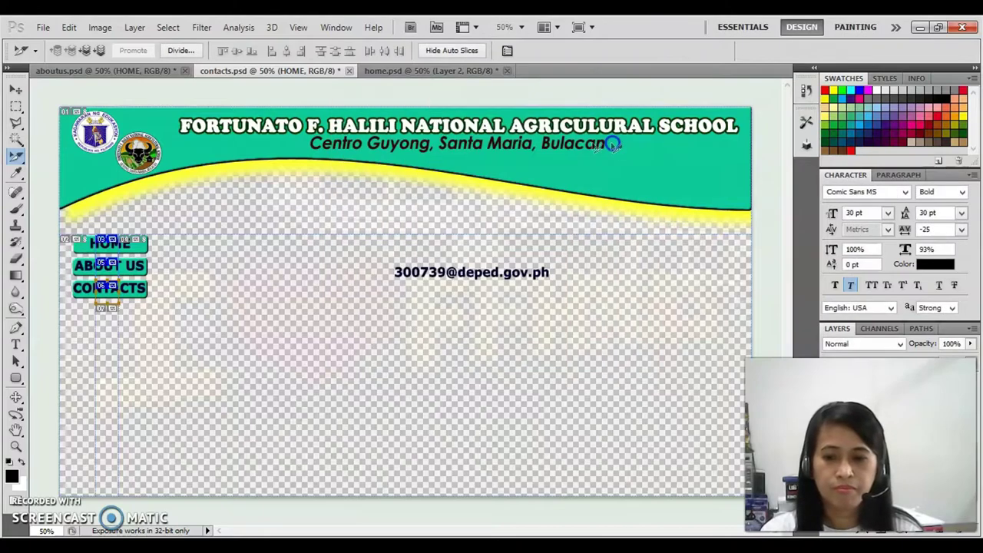
Recheck the HOME slice options and close them unchanged
right_click(100, 243)
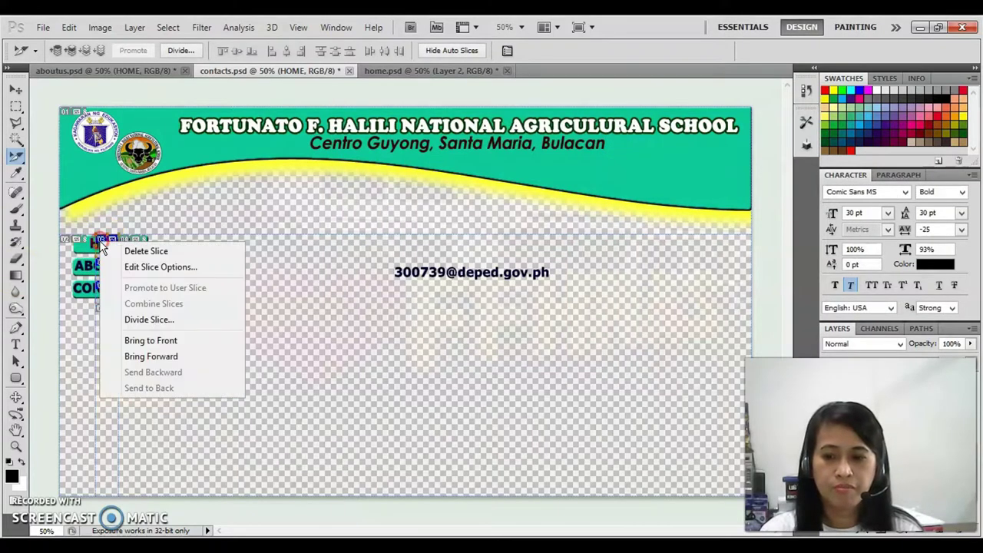
click(176, 266)
click(612, 142)
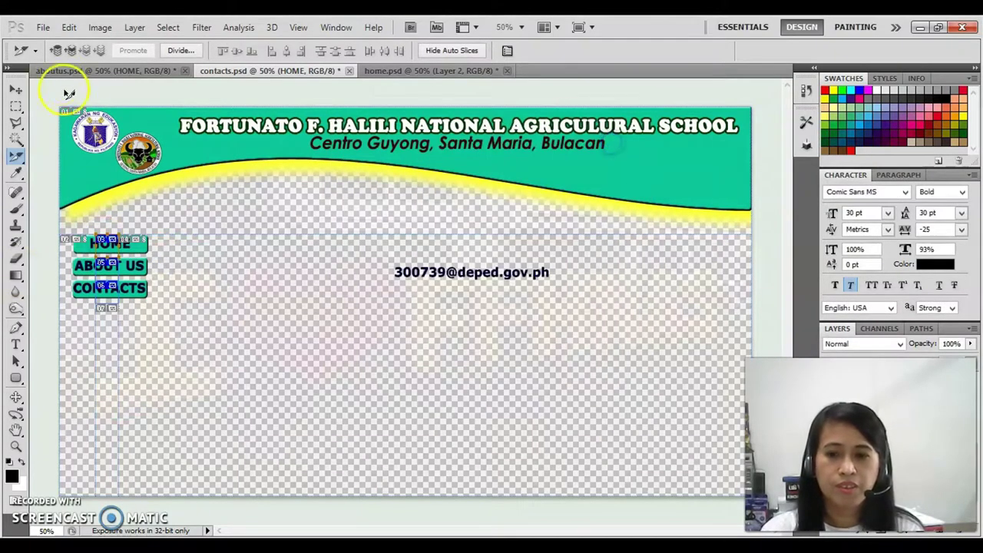
On aboutus.psd, cut fixed-size slices over the HOME, ABOUT US and CONTACTS buttons
click(89, 70)
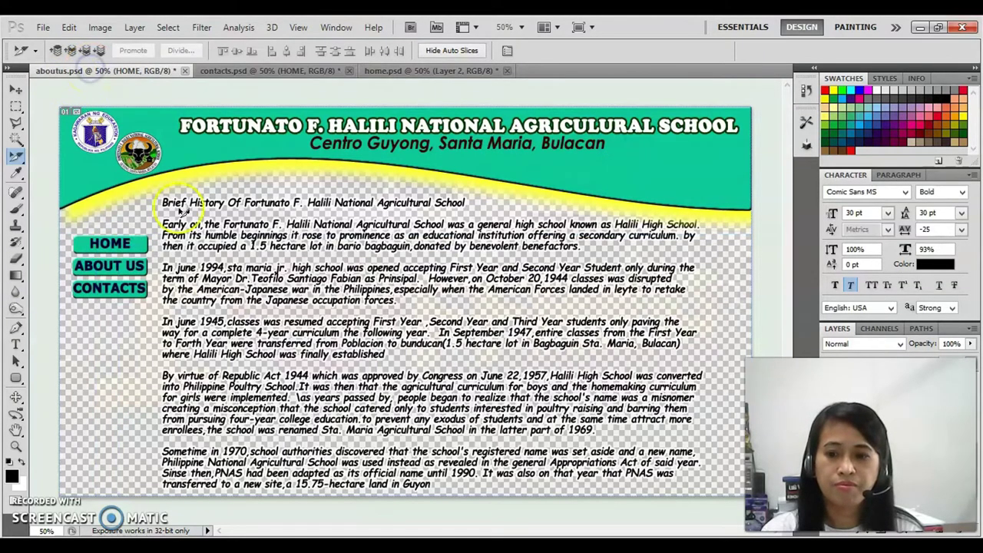
click(18, 159)
click(70, 170)
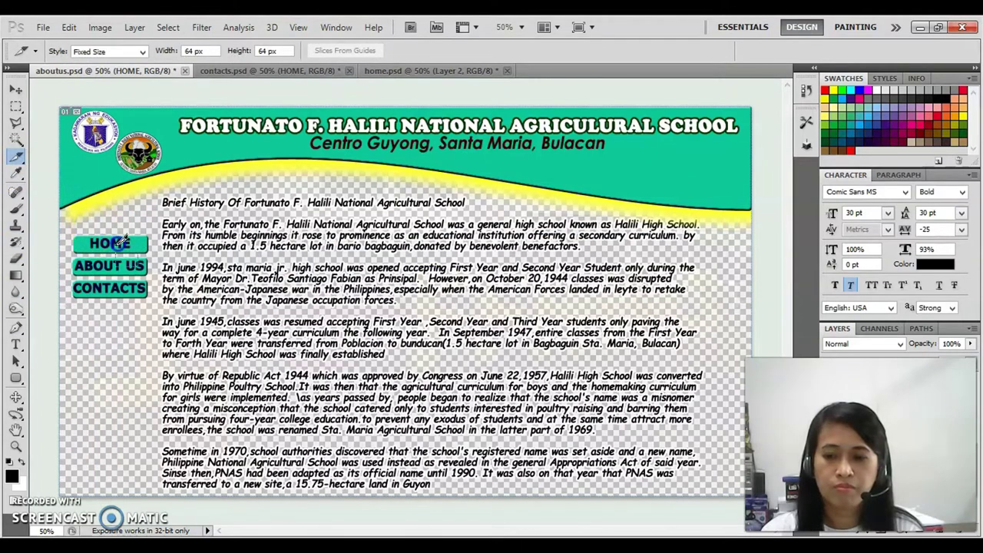
click(106, 232)
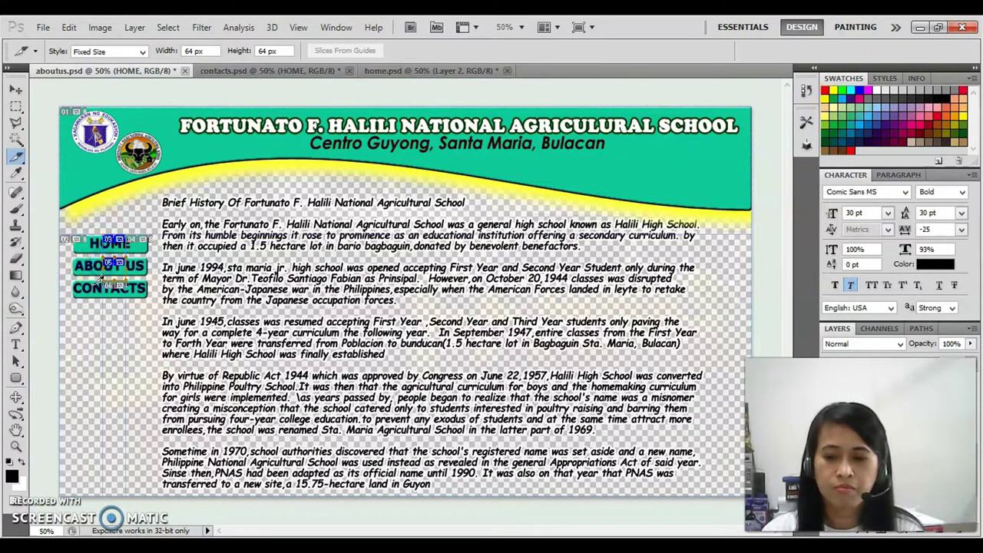
click(110, 241)
Name the HOME slice 'About_Us', link it to index.html, with alt text 'home'
right_click(113, 243)
click(150, 267)
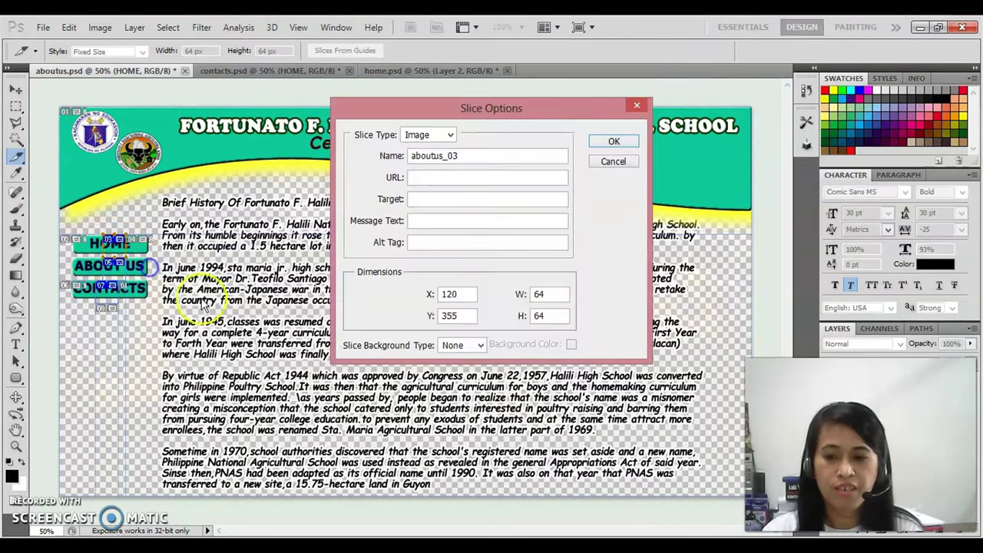
double_click(470, 155)
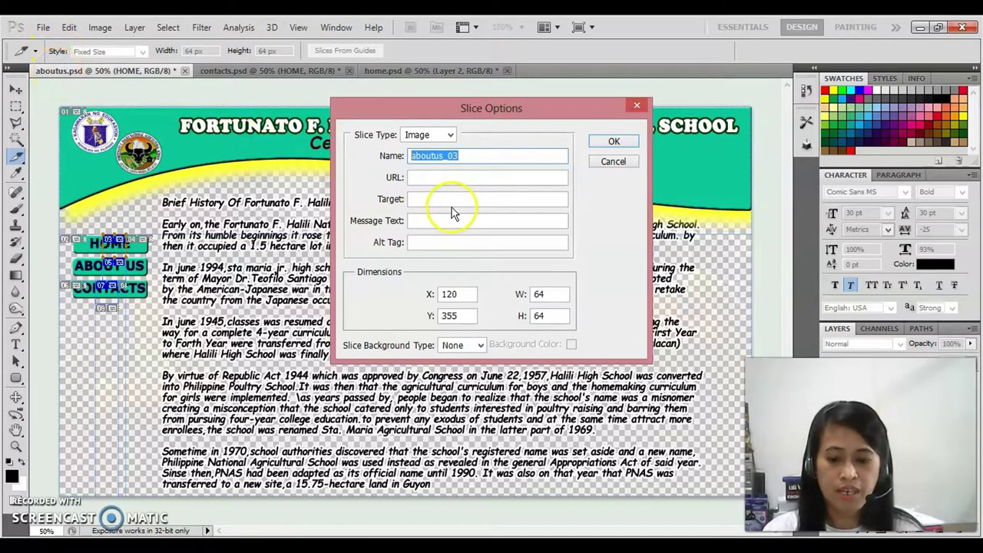
text(About_)
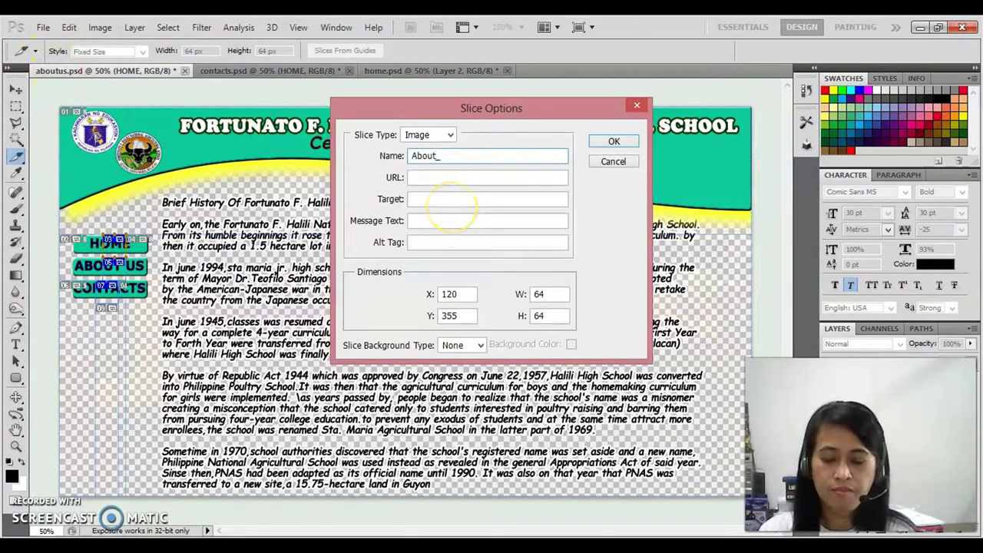
text(Us)
click(449, 178)
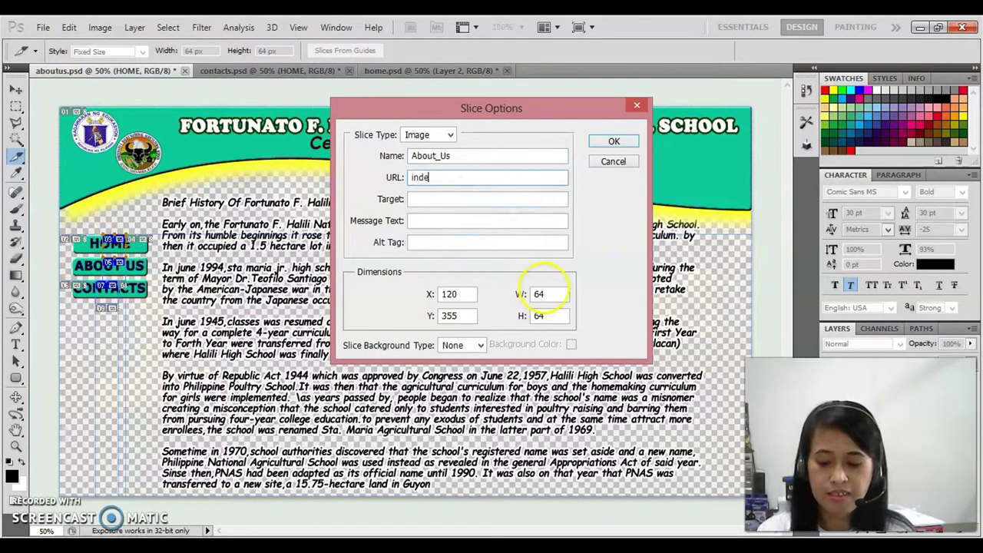
click(487, 199)
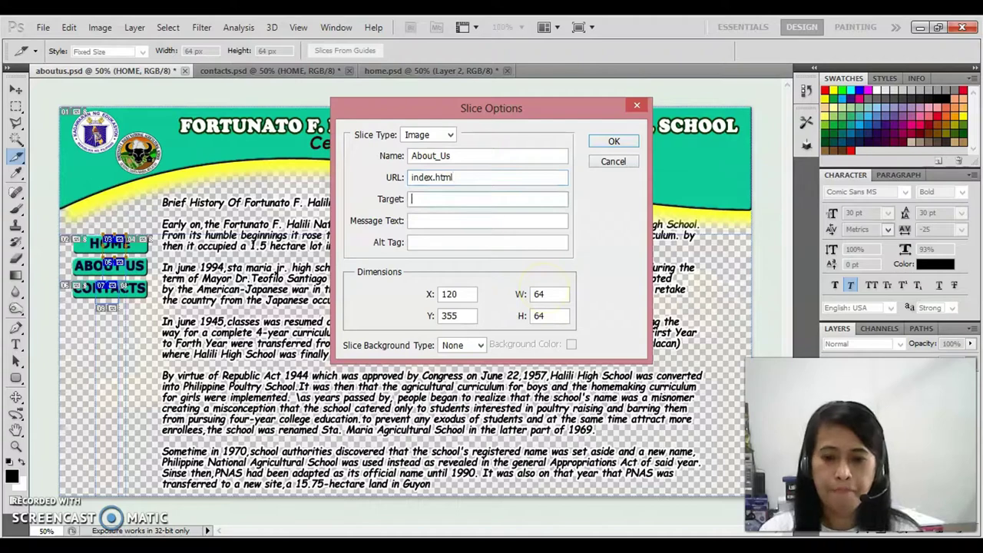
click(430, 246)
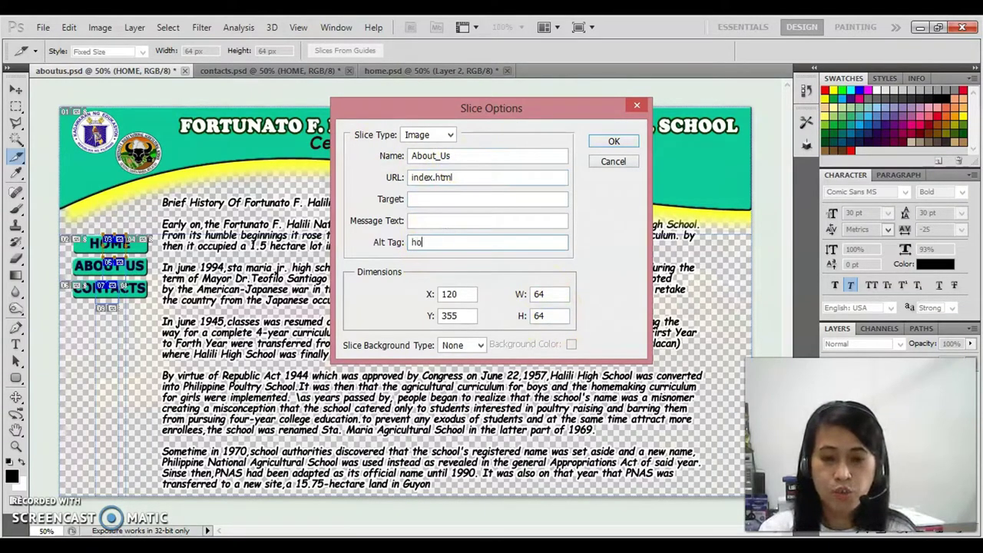
text(home)
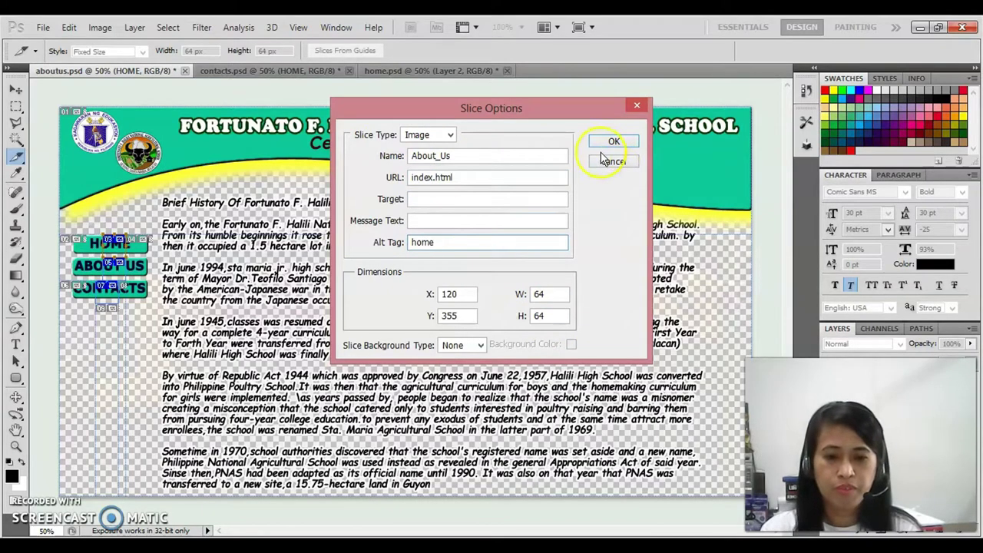
click(613, 143)
Give the ABOUT US slice name About_Us, link About_Us.html, and paste About_Us as alt text
click(111, 265)
right_click(115, 265)
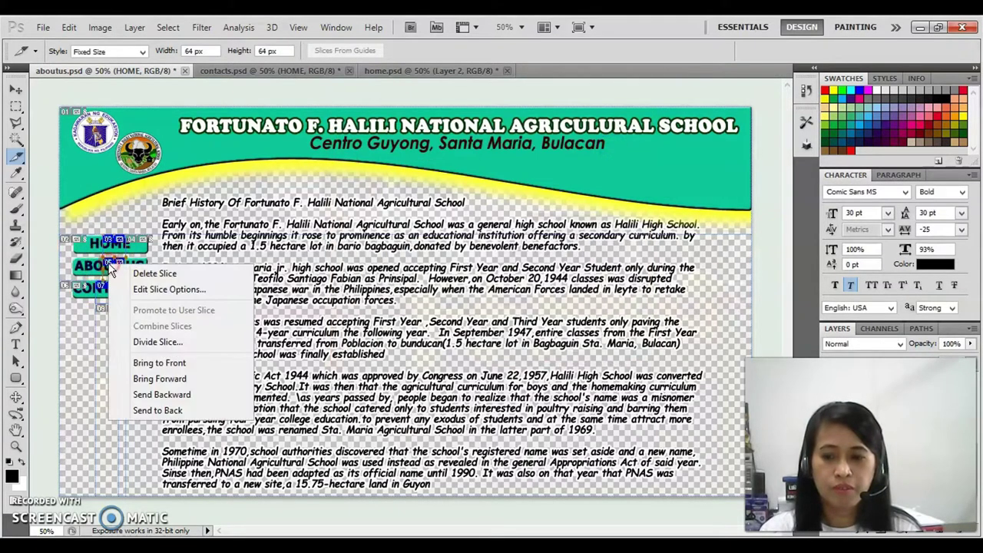
click(154, 287)
double_click(468, 157)
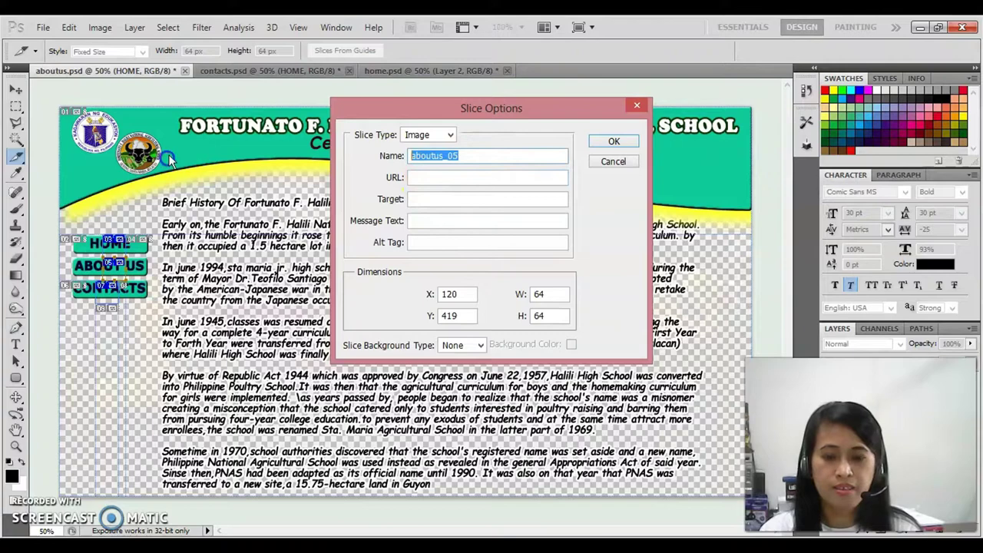
key(BackSpace)
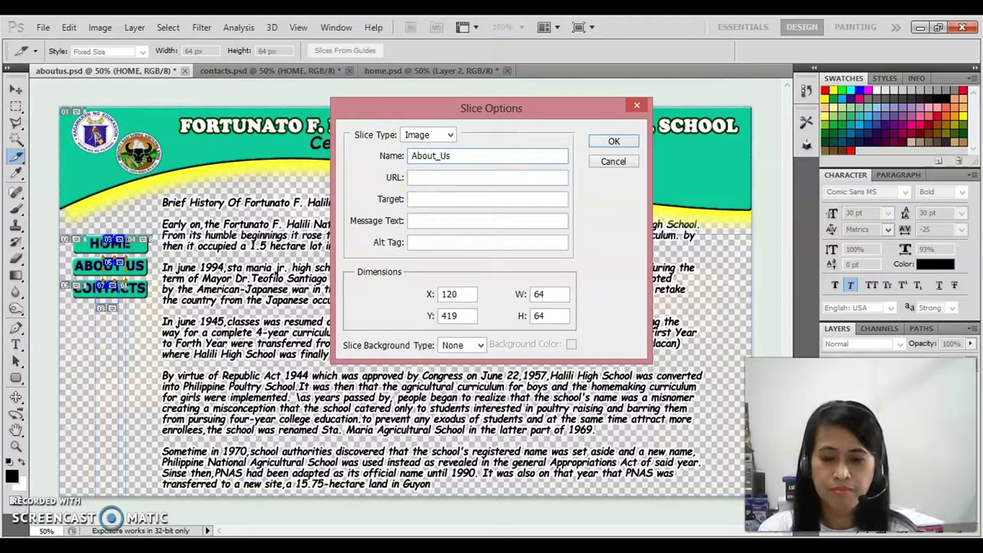
key(Tab)
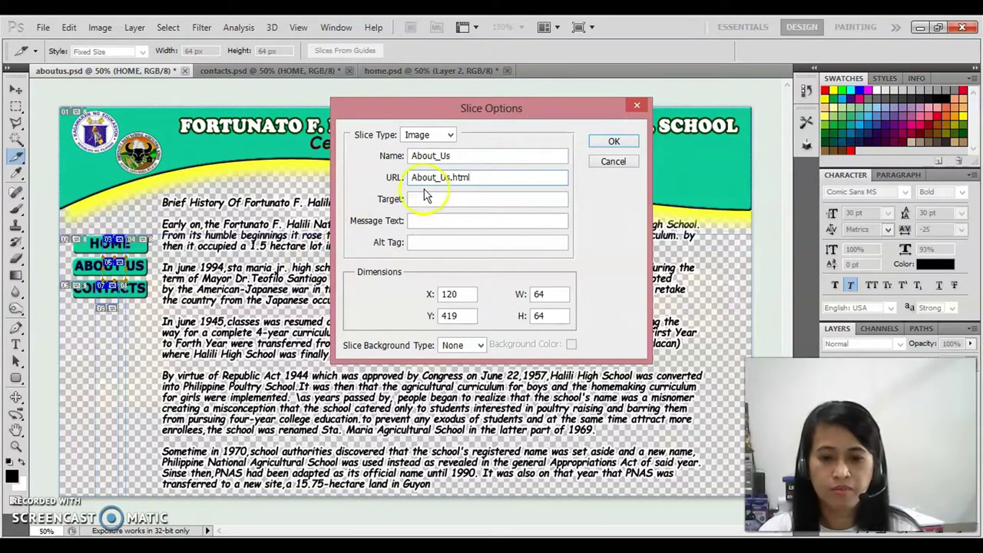
double_click(473, 156)
key(ctrl+c)
click(434, 242)
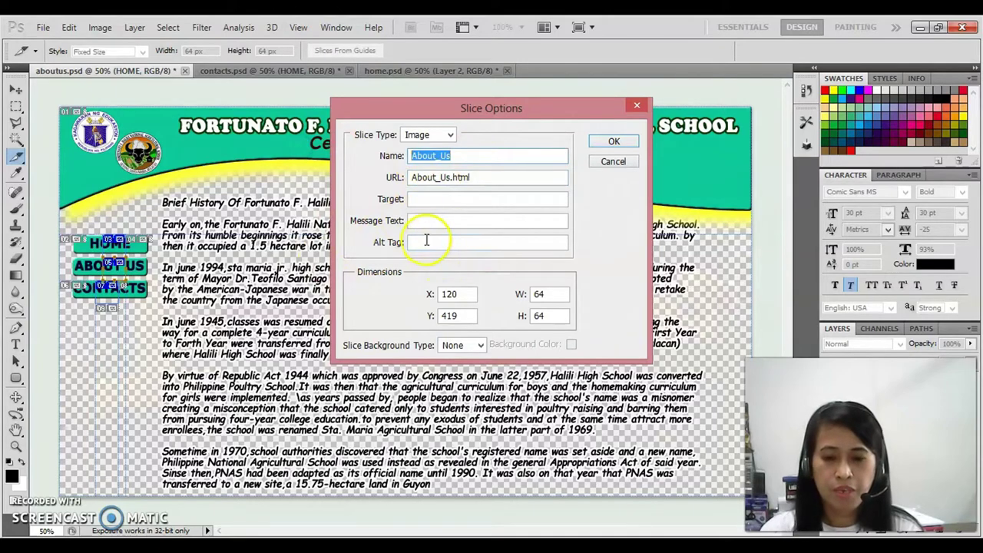
key(ctrl+v)
click(612, 144)
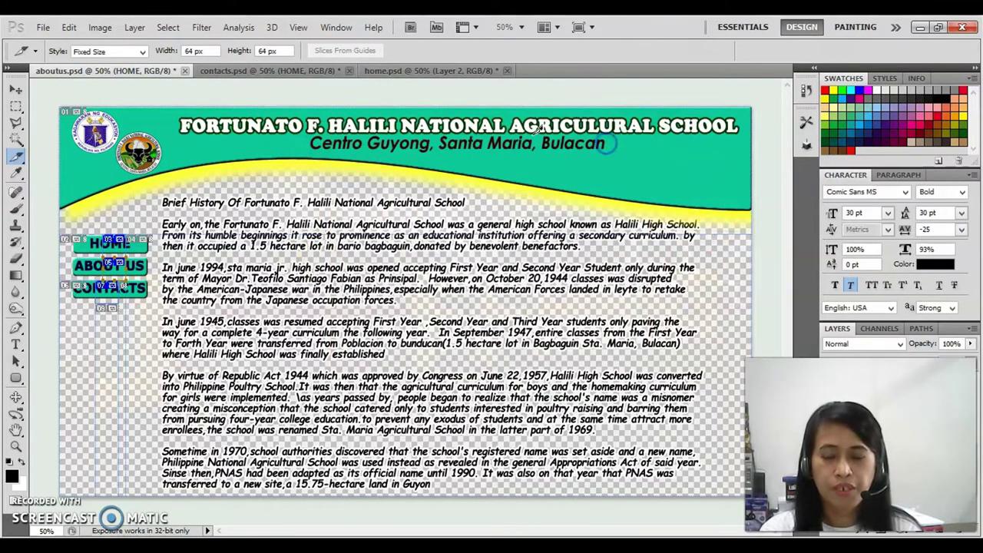
Set the CONTACTS slice alt text to 'Contacts', copied from its Contacts.html link
right_click(108, 285)
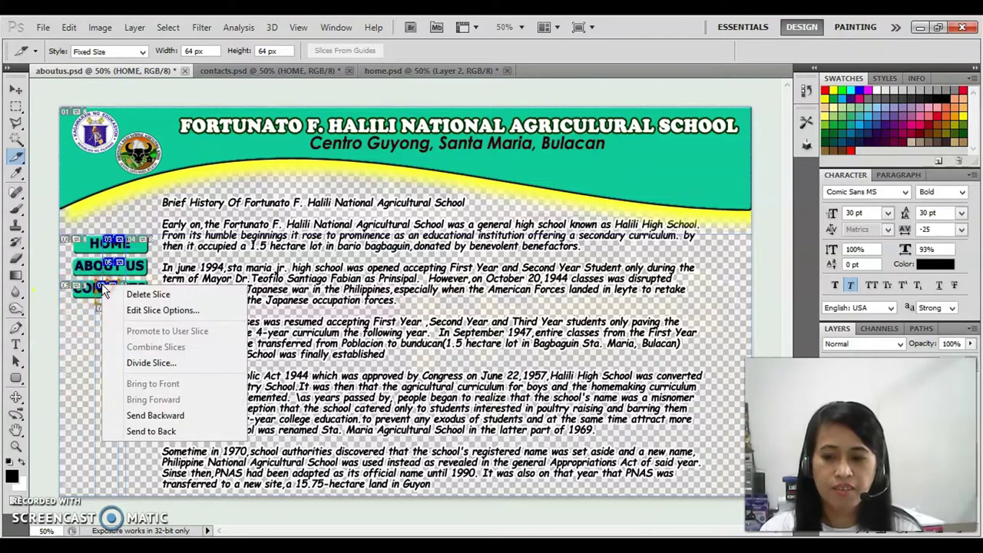
click(157, 310)
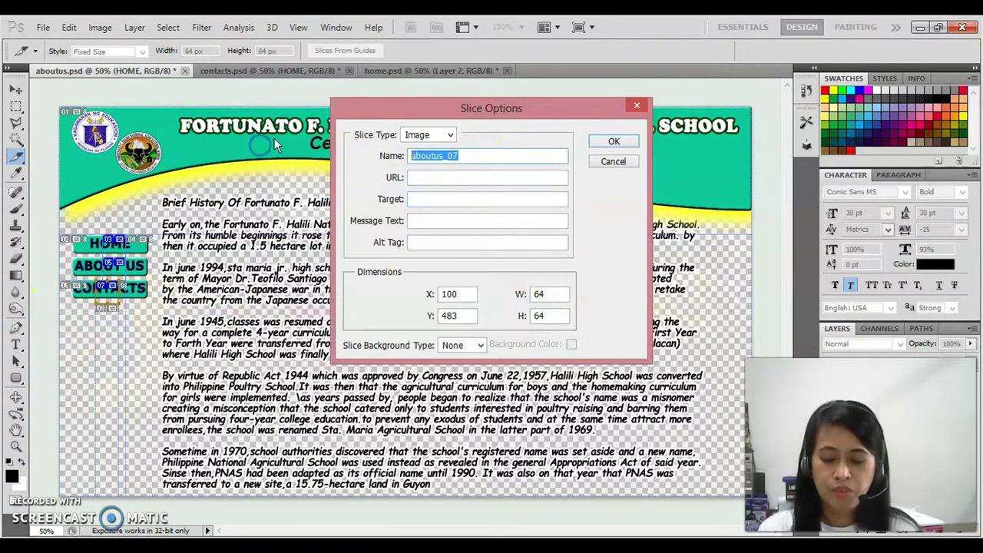
text(A)
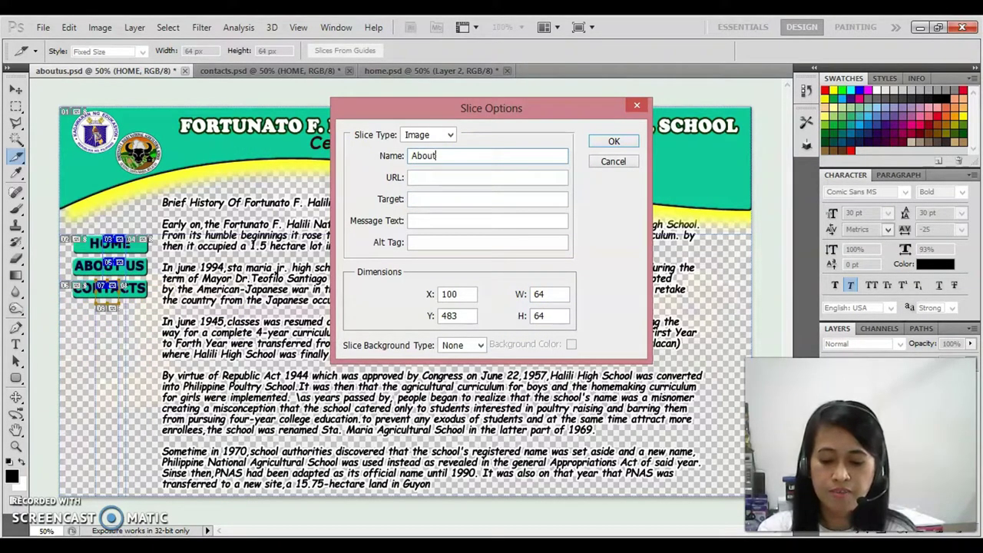
key(Tab)
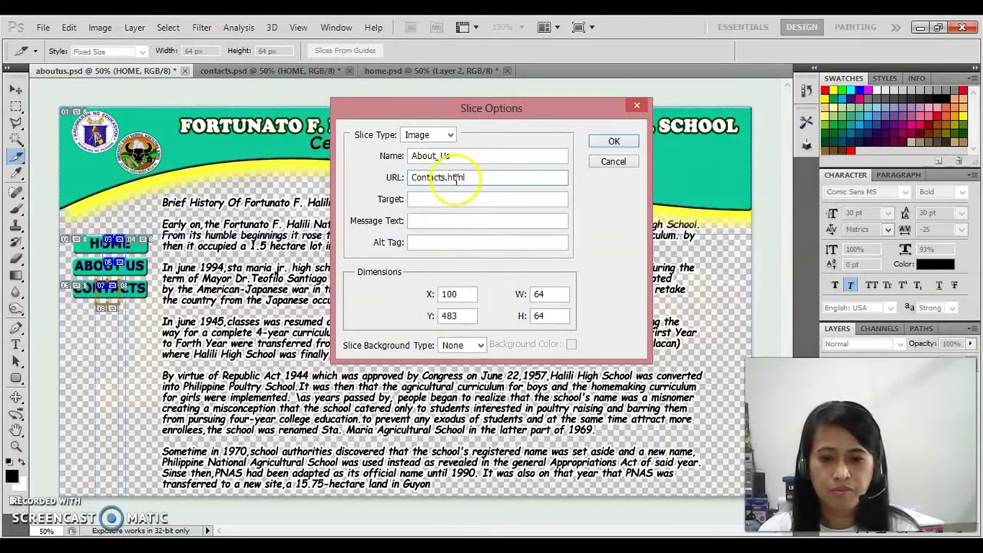
drag(448, 177, 360, 176)
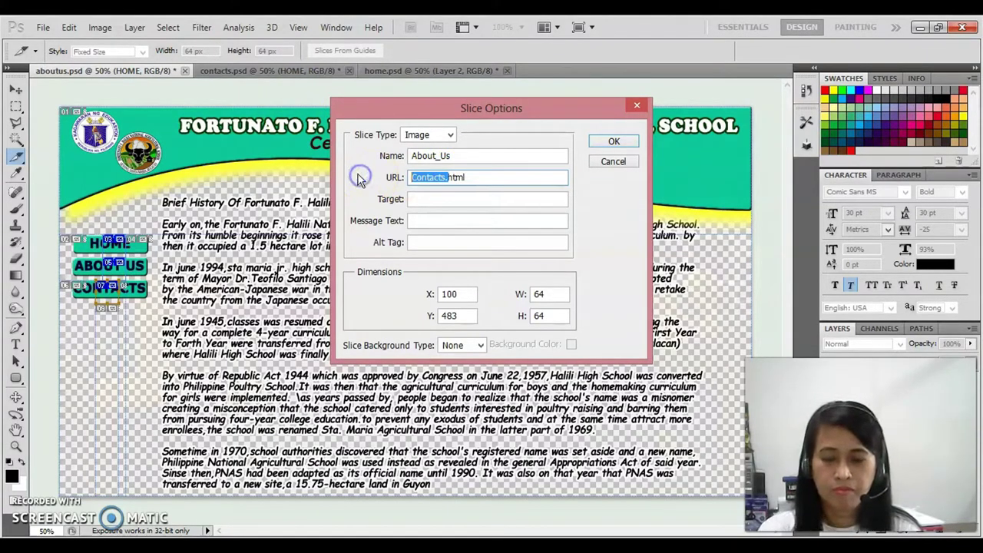
key(ctrl+c)
click(439, 244)
key(ctrl+v)
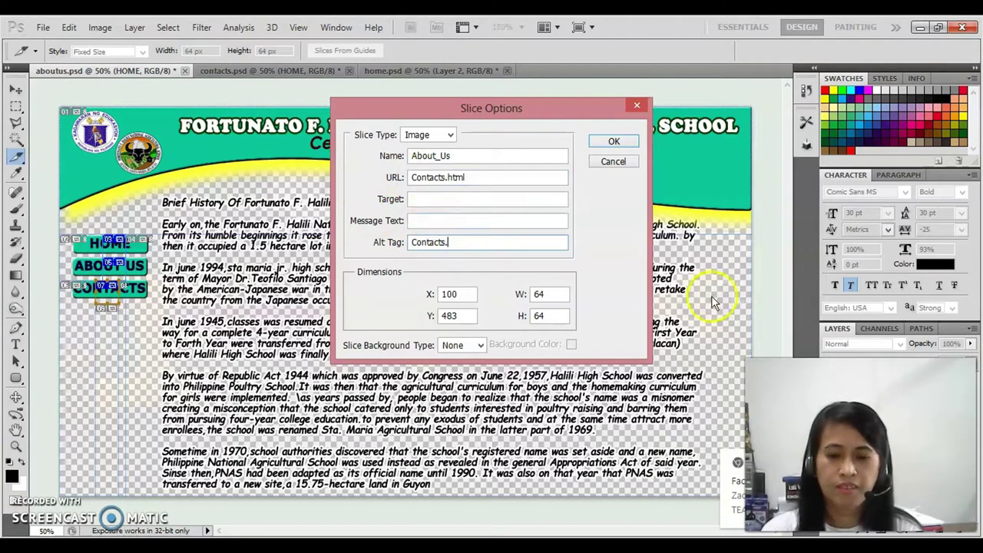
key(BackSpace)
click(612, 141)
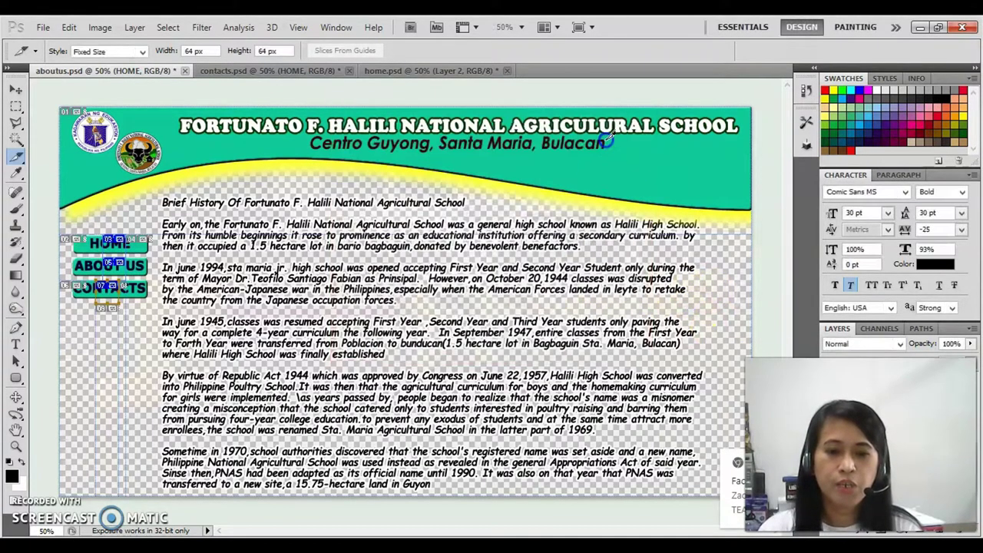
click(34, 54)
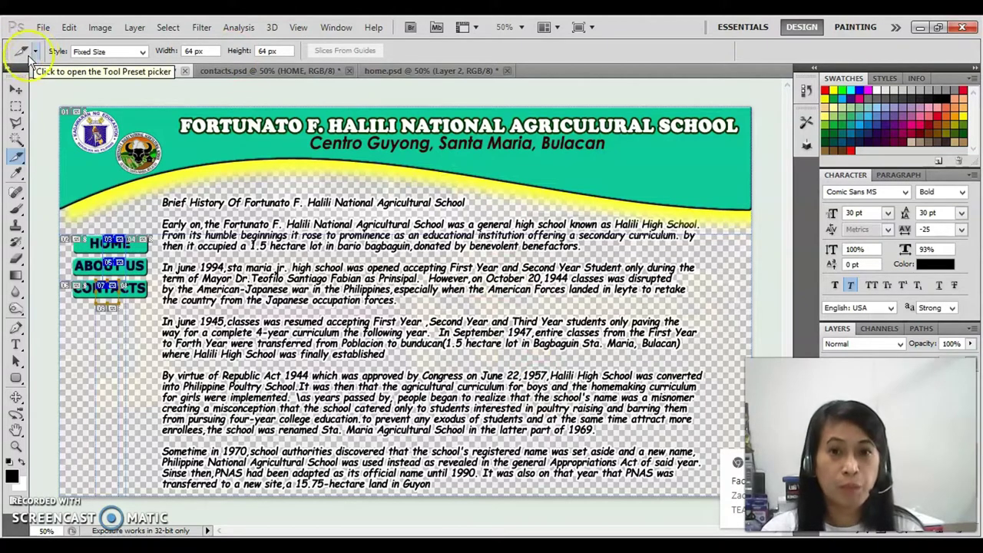
Save As over aboutus.psd in the webpage folder, accepting the Maximize Compatibility options
click(43, 28)
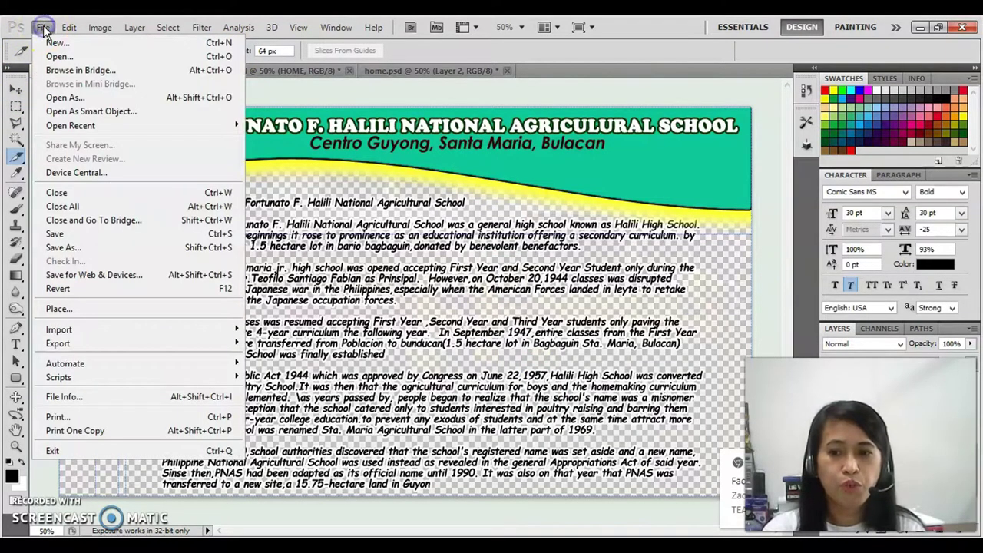
click(76, 246)
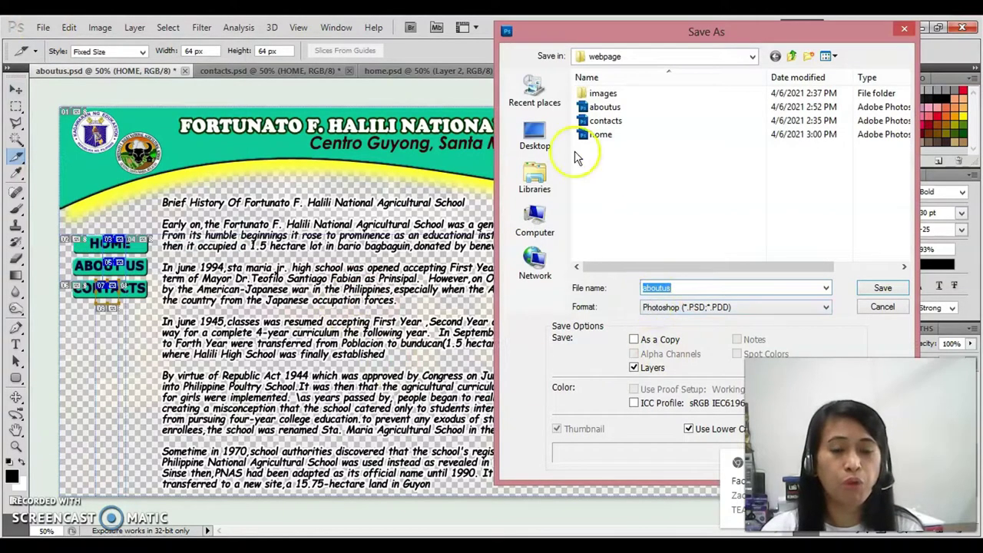
click(615, 107)
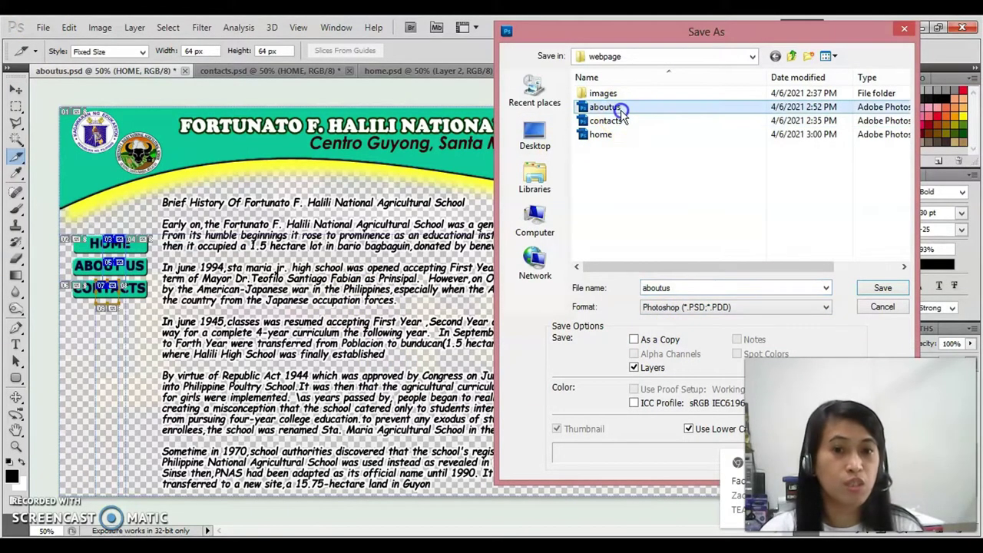
click(883, 288)
click(468, 227)
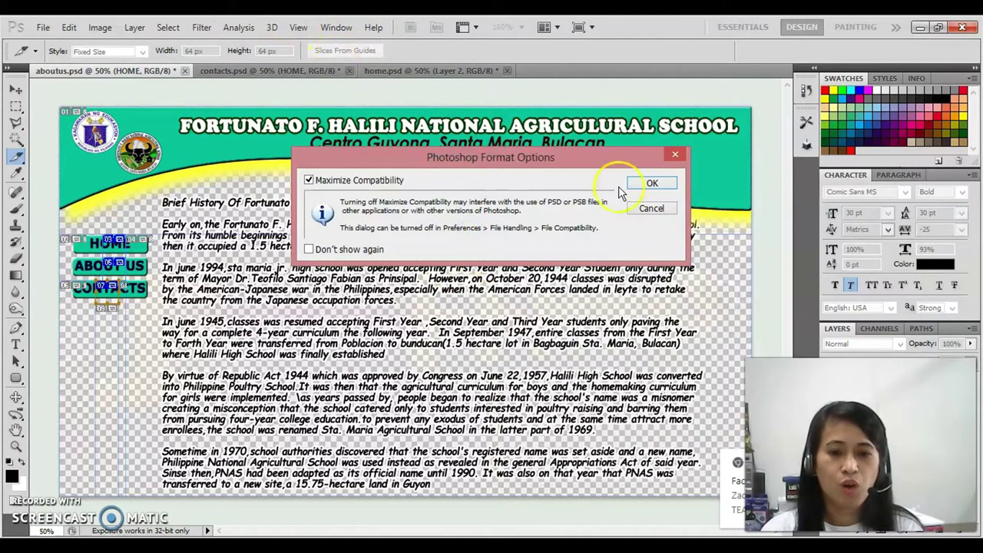
click(649, 183)
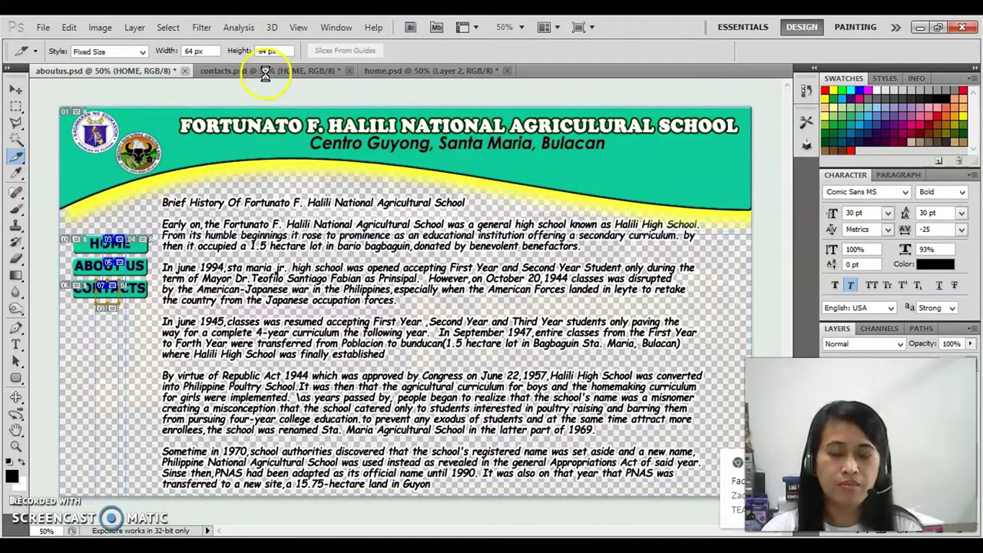
Save the contacts.psd document
click(266, 73)
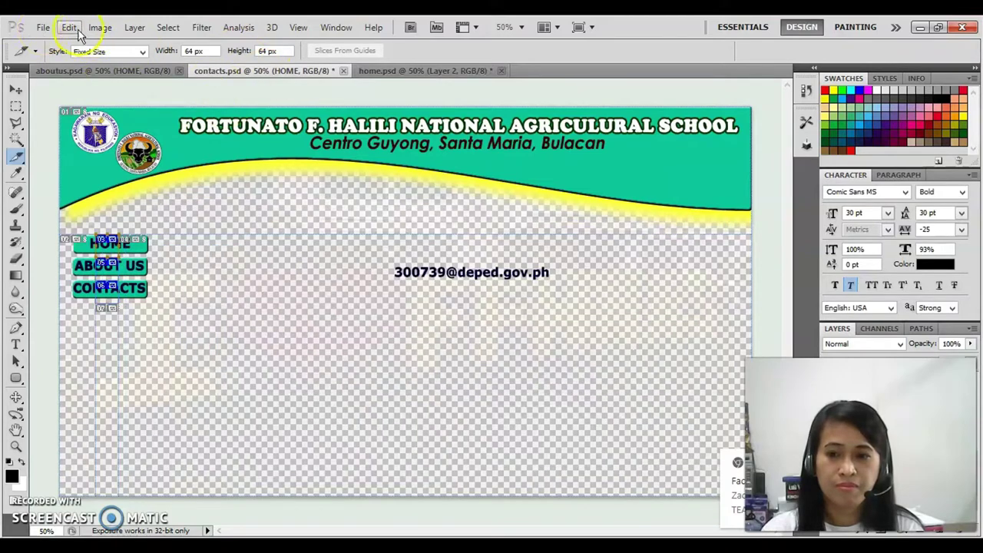
click(43, 27)
click(55, 234)
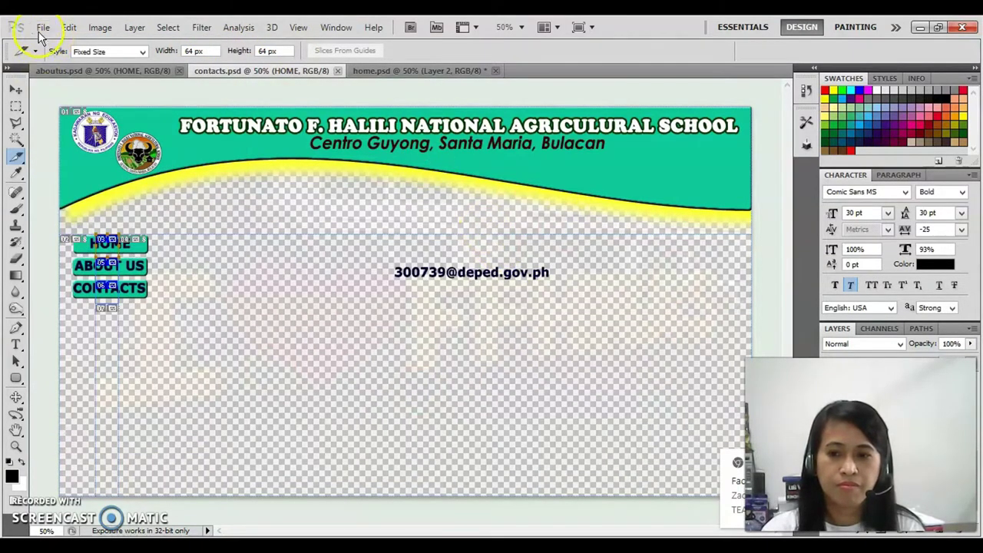
Save home.psd over the existing home file in the webpage folder as PSD
click(392, 71)
click(43, 27)
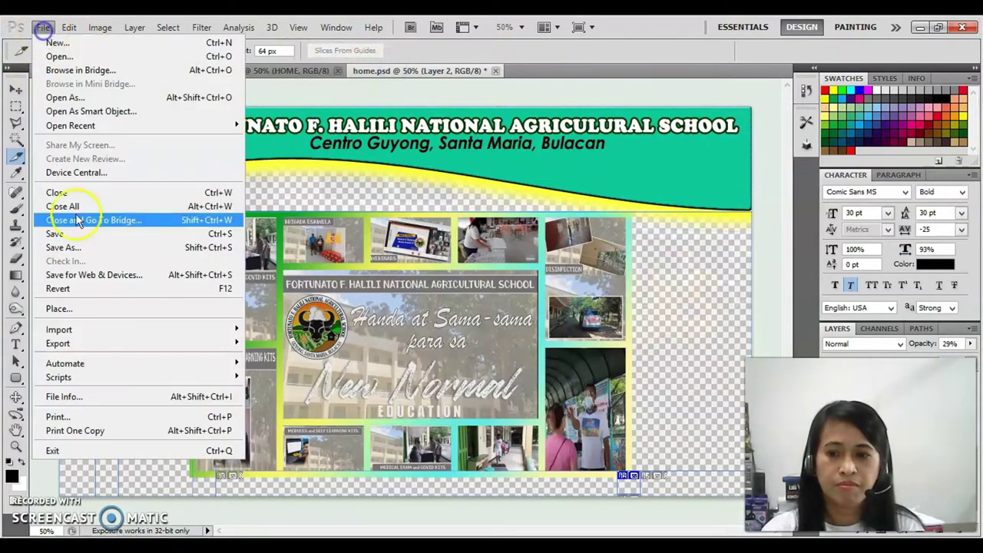
click(66, 248)
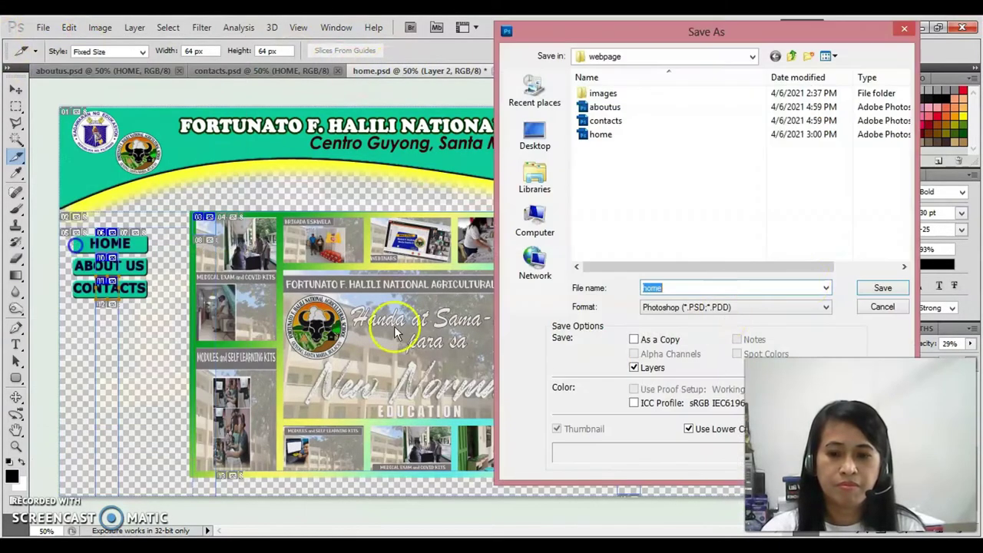
click(882, 290)
click(456, 230)
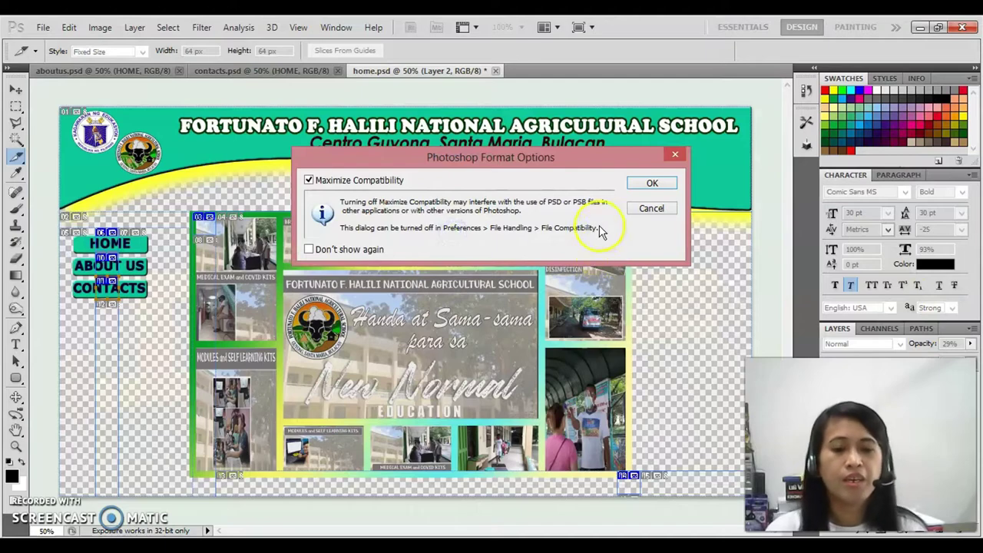
click(651, 183)
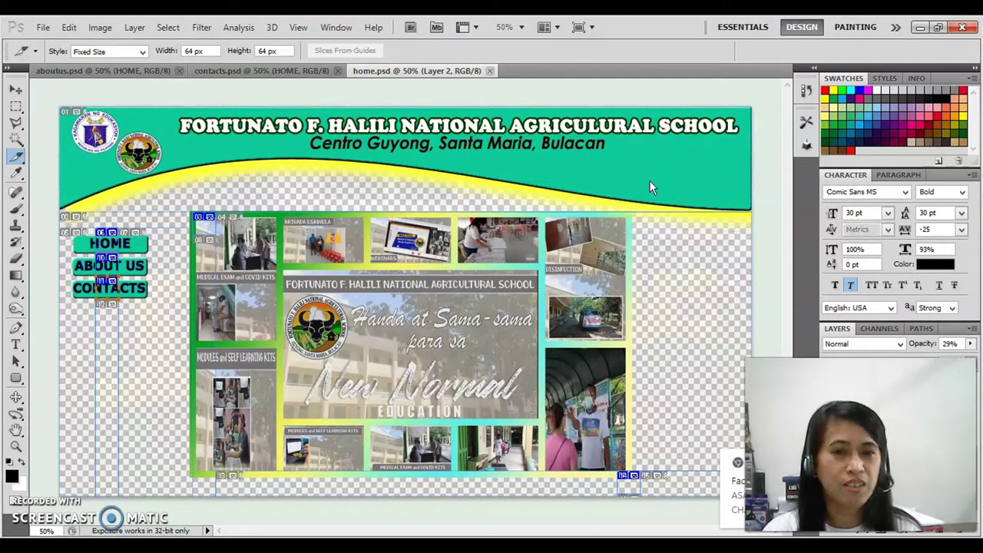
click(42, 28)
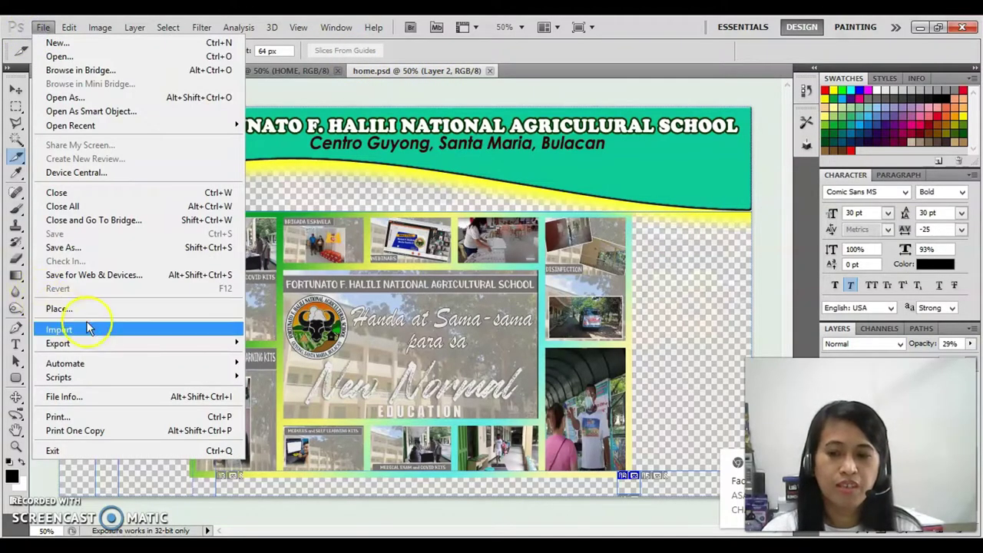
In Save for Web & Devices, set the home page to JPEG quality 100 with Progressive on
click(93, 276)
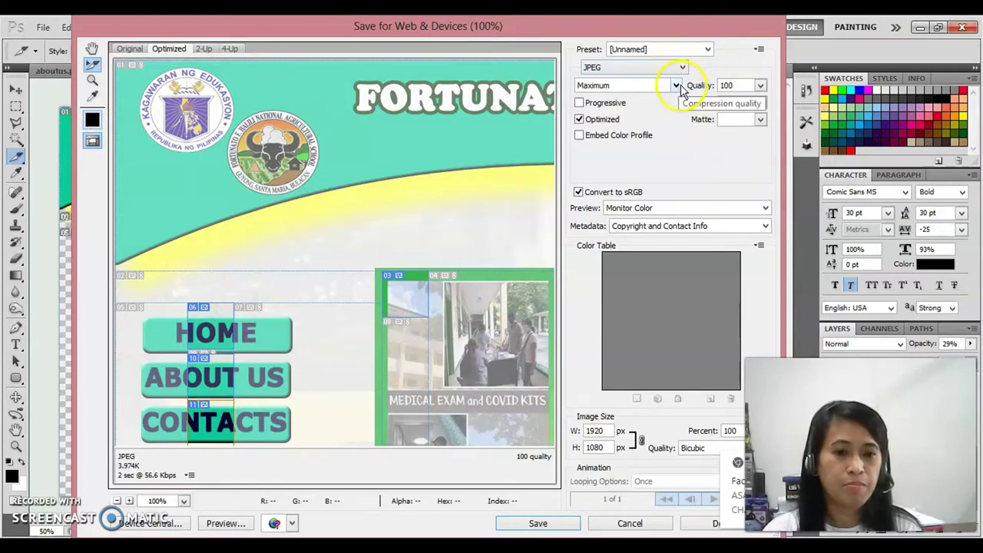
click(580, 102)
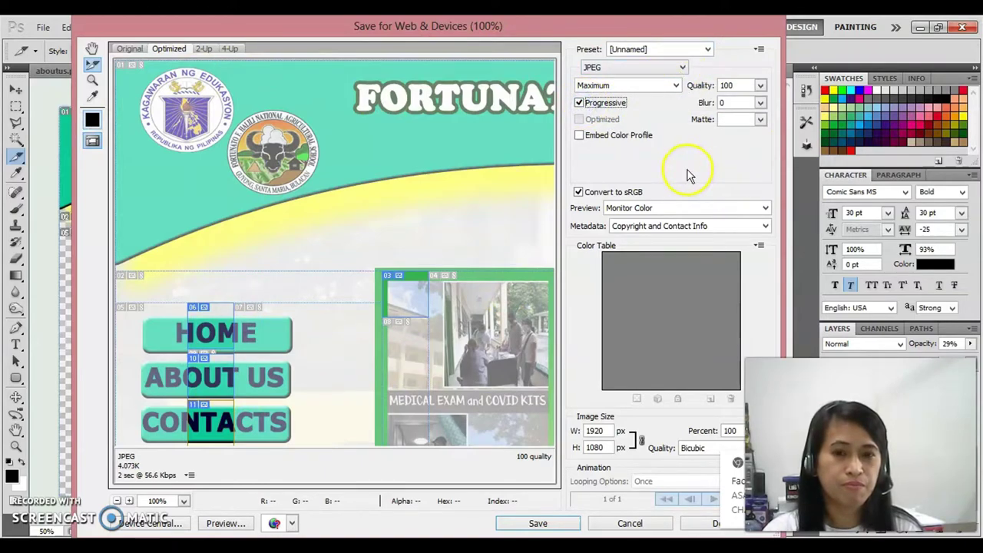
click(659, 71)
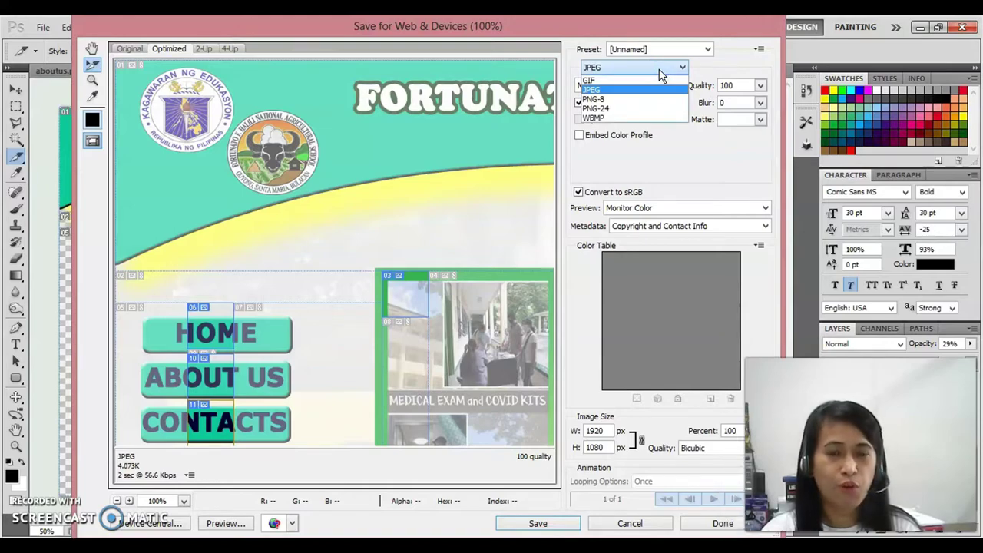
click(714, 160)
click(728, 107)
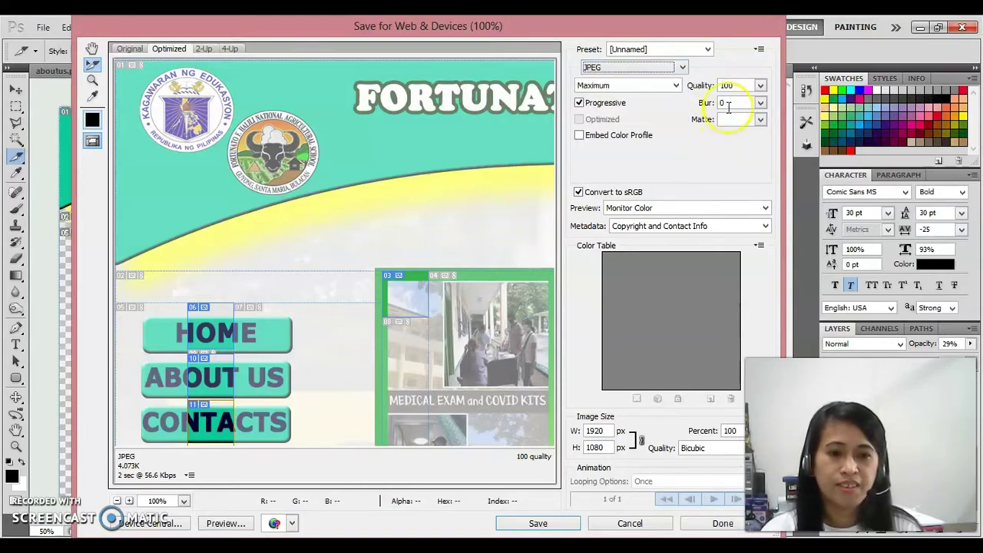
Export home.html as HTML and Images, replace the old files, then show contacts.psd
click(538, 523)
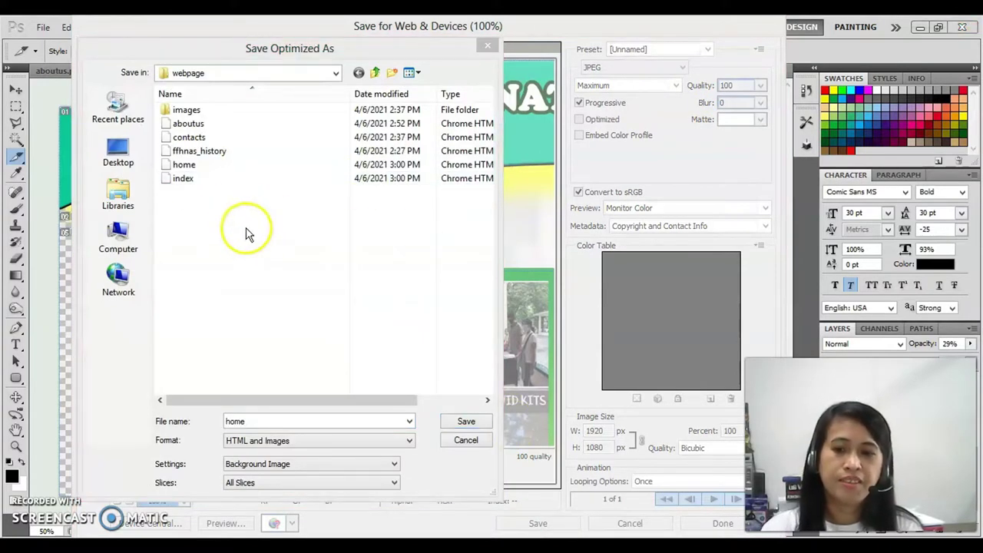
click(197, 170)
click(197, 167)
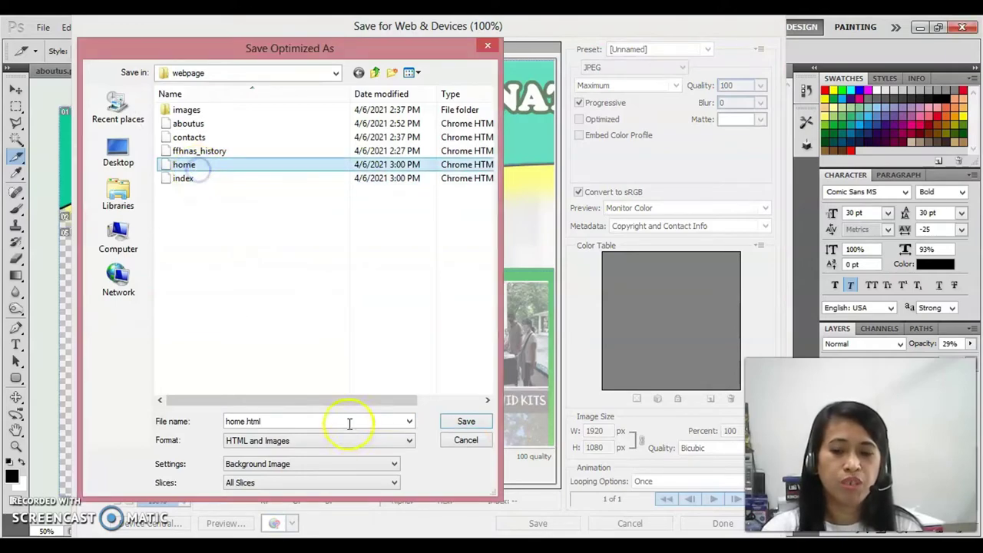
click(476, 423)
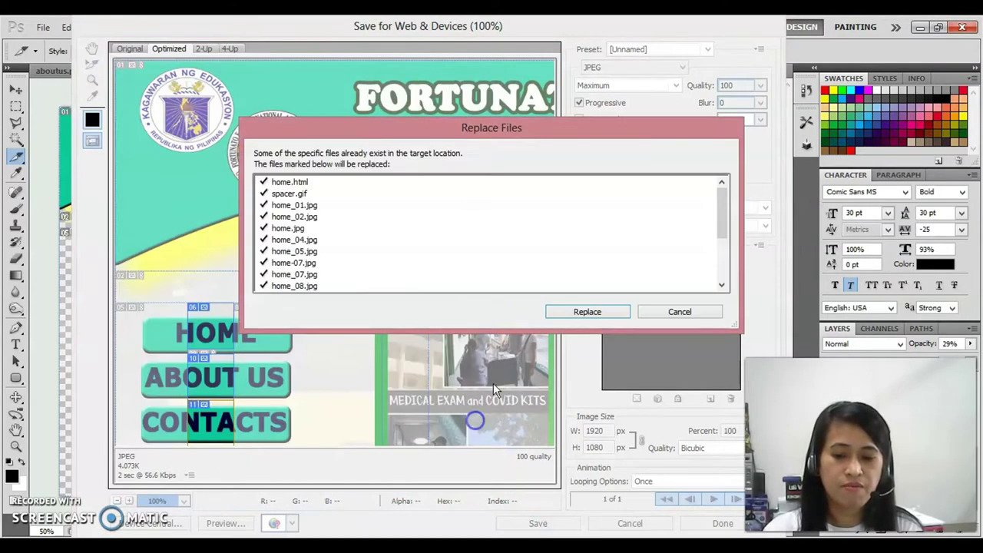
click(587, 312)
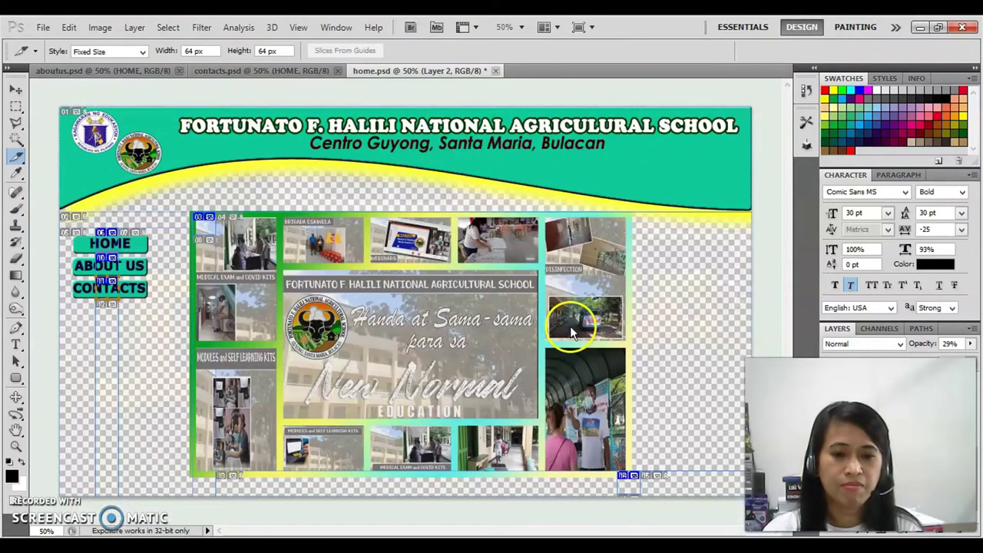
click(265, 72)
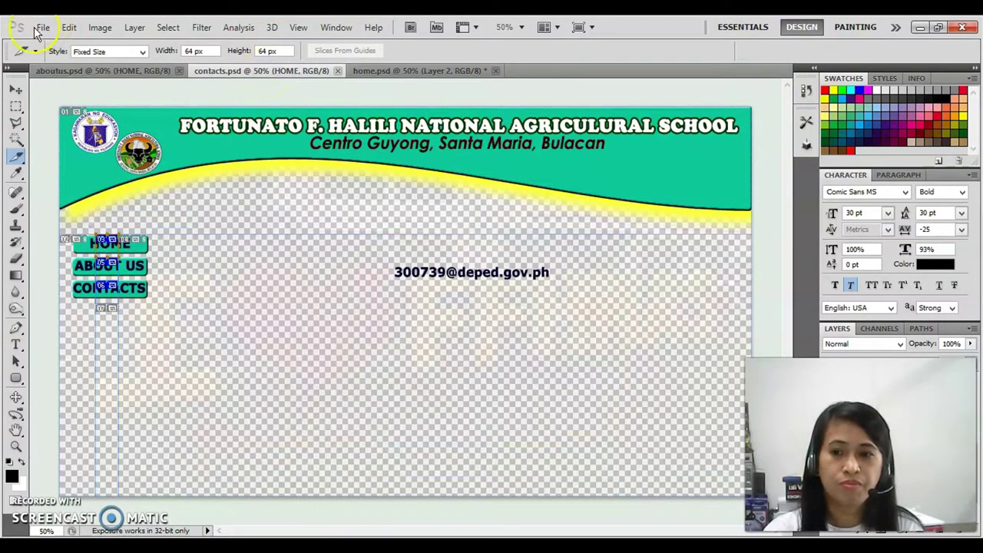
Open Save for Web & Devices for the contacts page and make its JPEG progressive
click(38, 28)
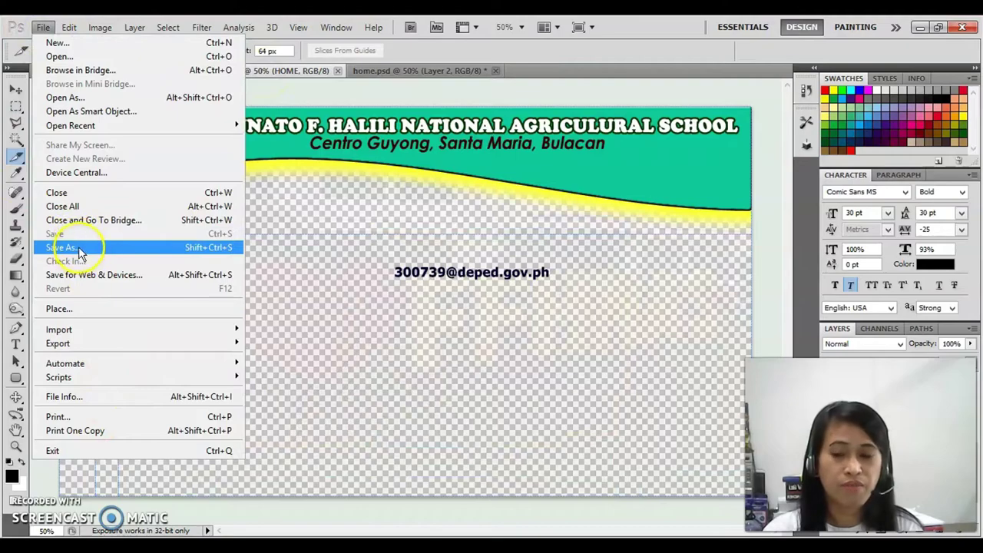
click(91, 275)
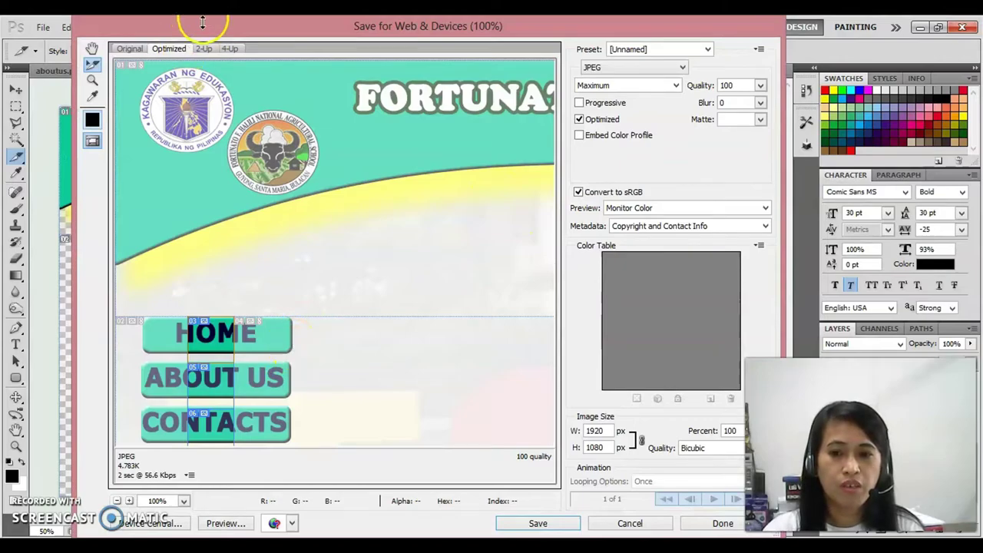
drag(202, 23, 361, 40)
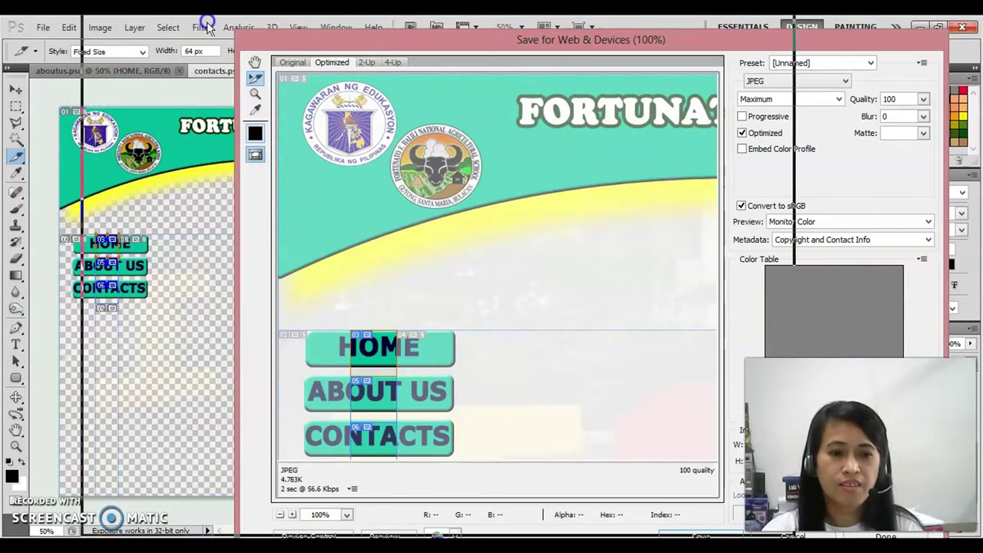
drag(206, 27, 206, 27)
click(589, 103)
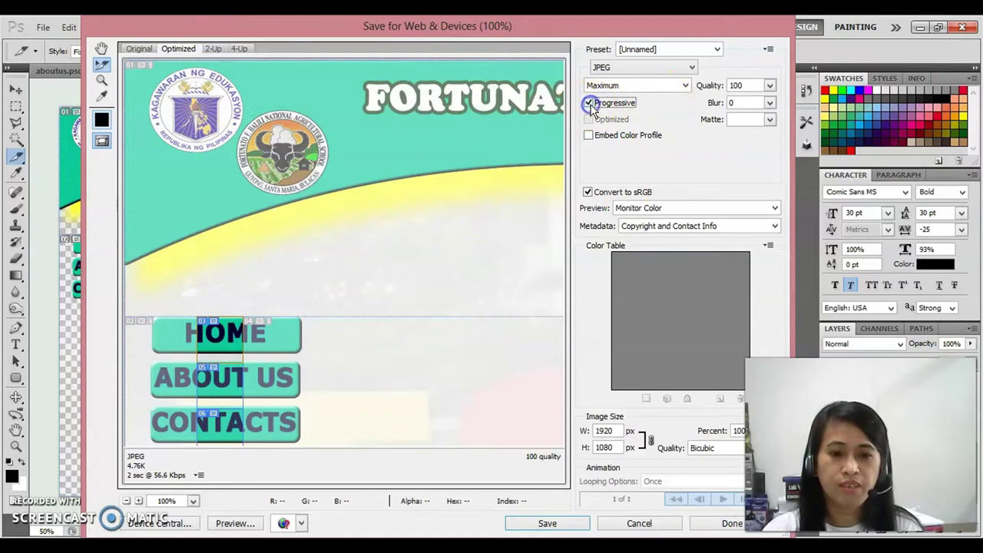
Save the contacts export as Contacts.html with images, replacing the older contacts files
click(547, 523)
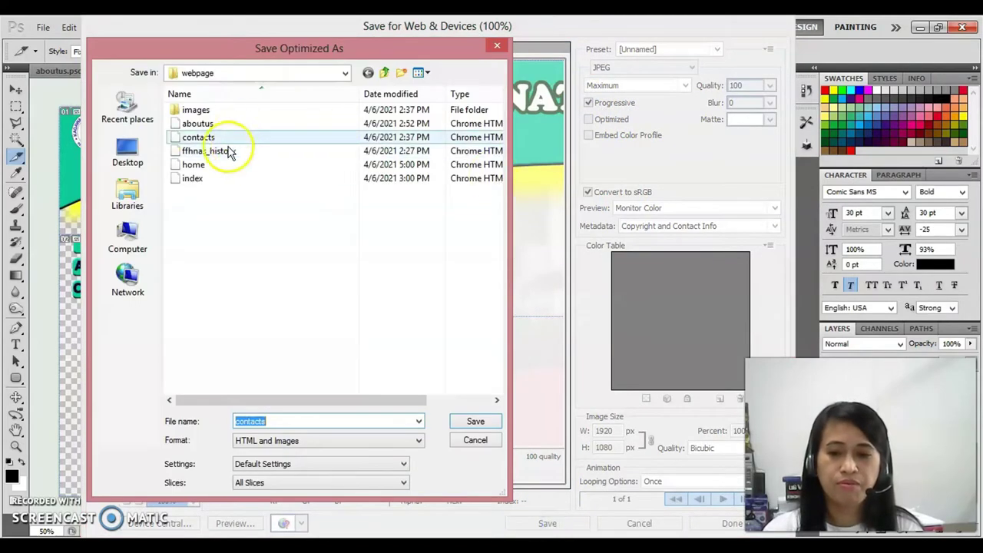
click(196, 136)
double_click(261, 420)
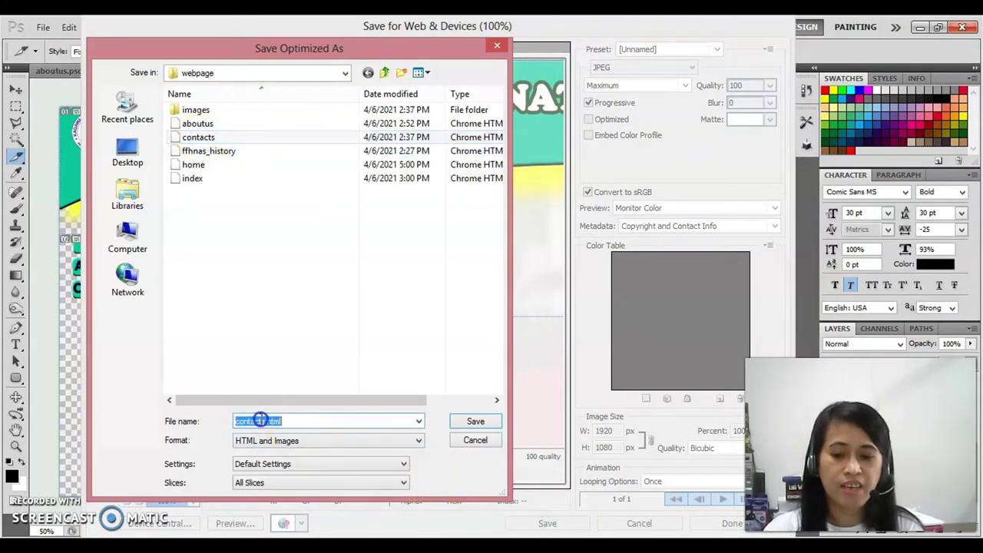
click(304, 421)
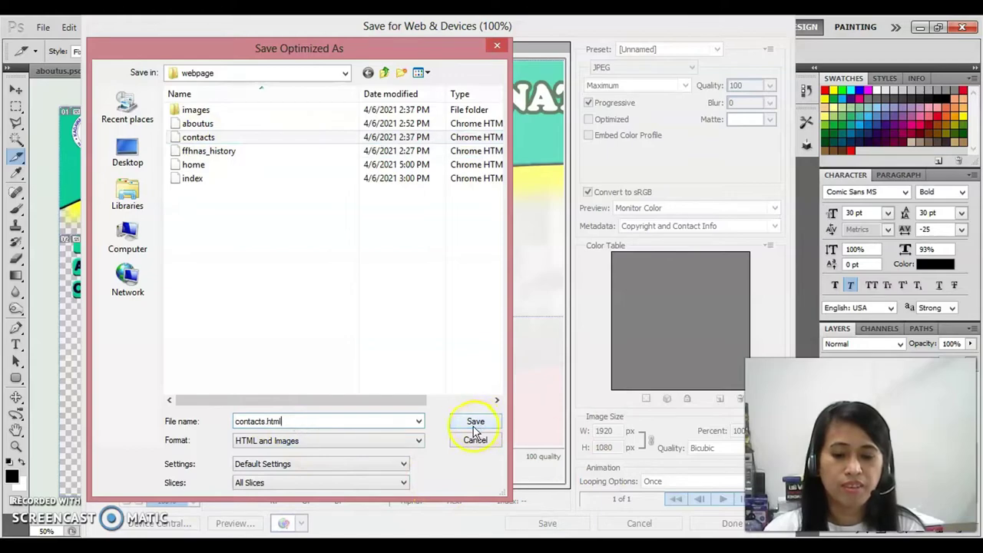
key(BackSpace)
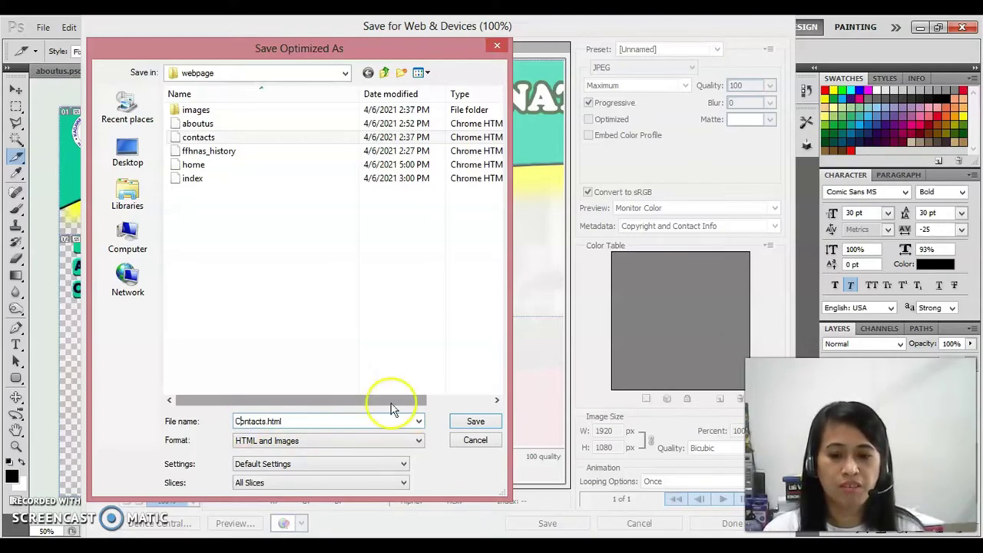
click(471, 424)
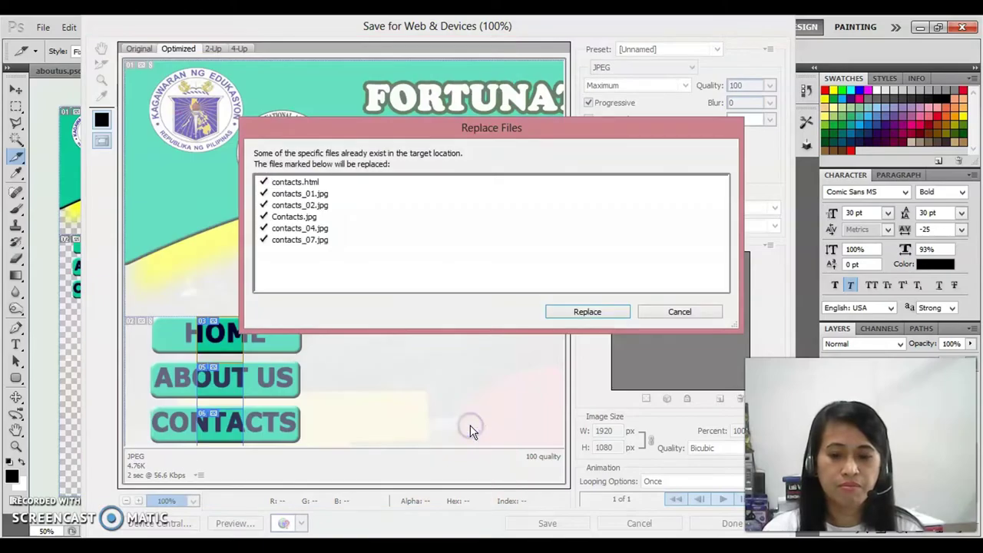
click(586, 310)
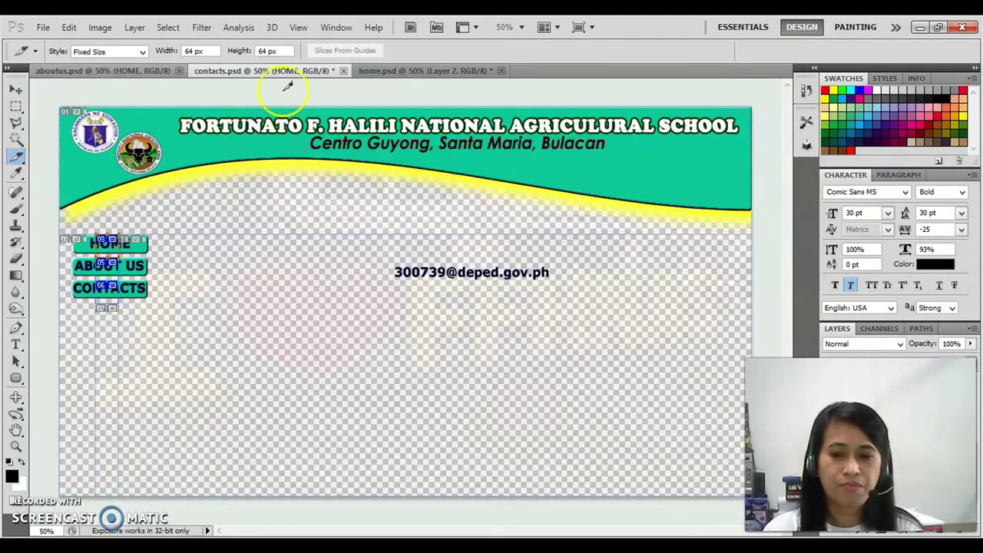
Open Save for Web & Devices for aboutus.psd and make its JPEG progressive
click(128, 71)
click(43, 27)
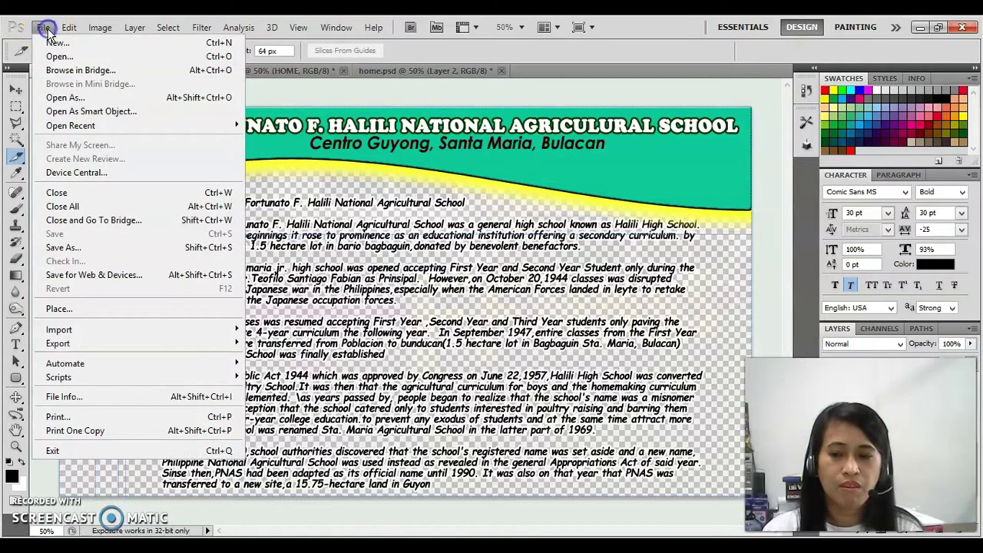
click(108, 274)
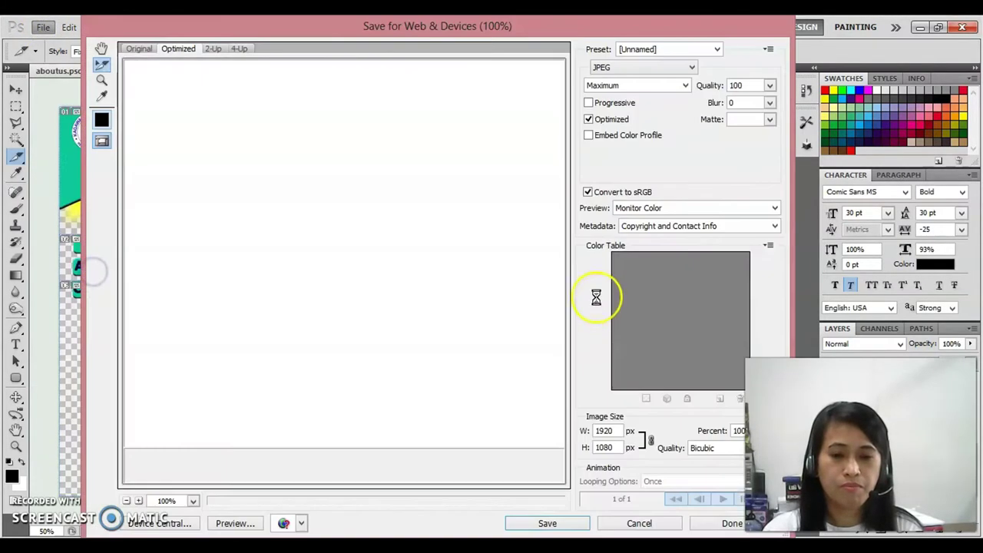
click(589, 103)
Save it as About_Us.html in HTML and Images format, replacing the existing spacer.gif
click(547, 523)
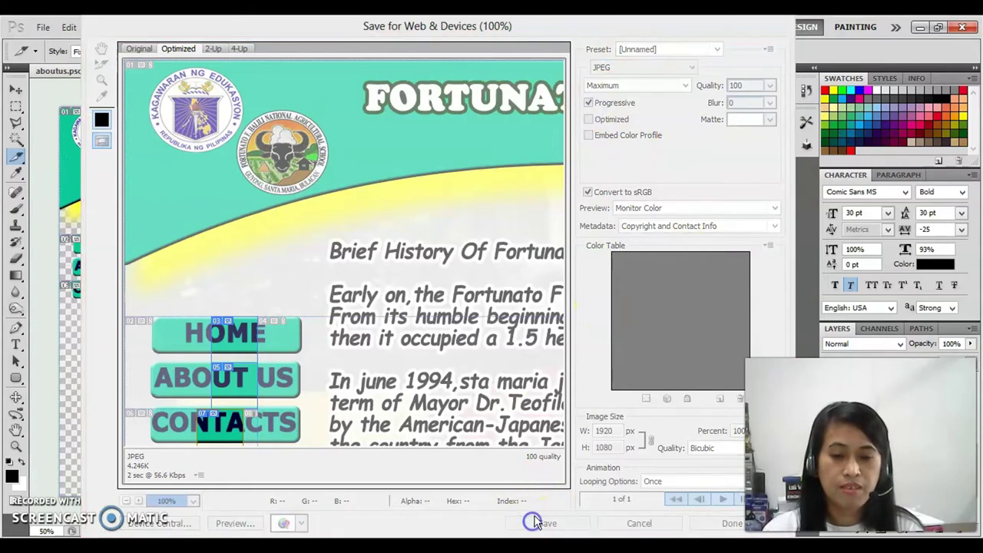
text(Abo)
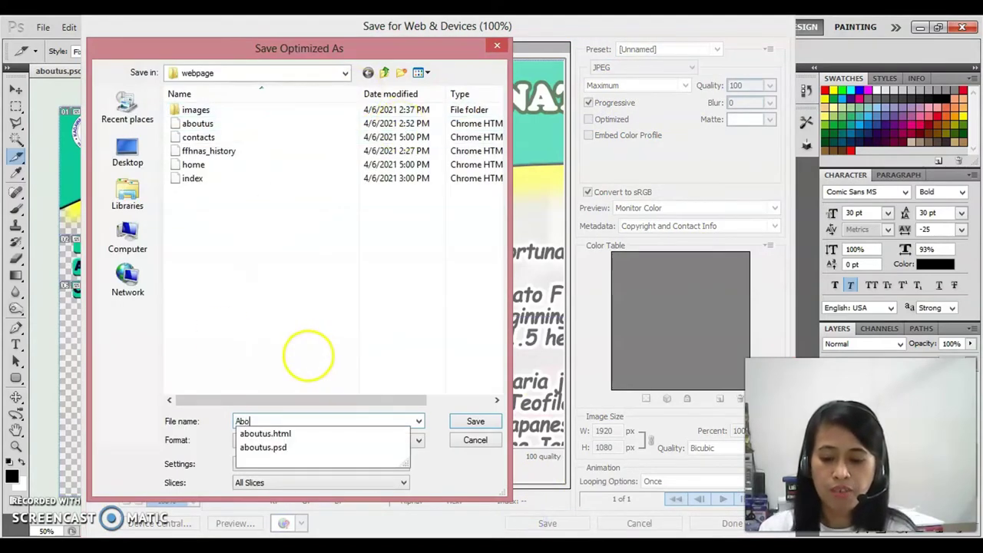
text(ut_Us.html)
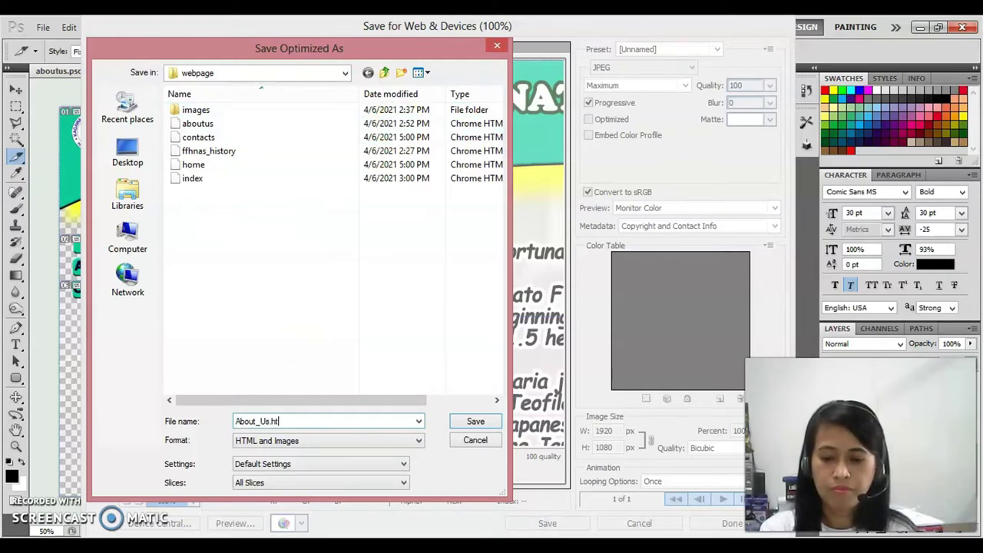
click(357, 451)
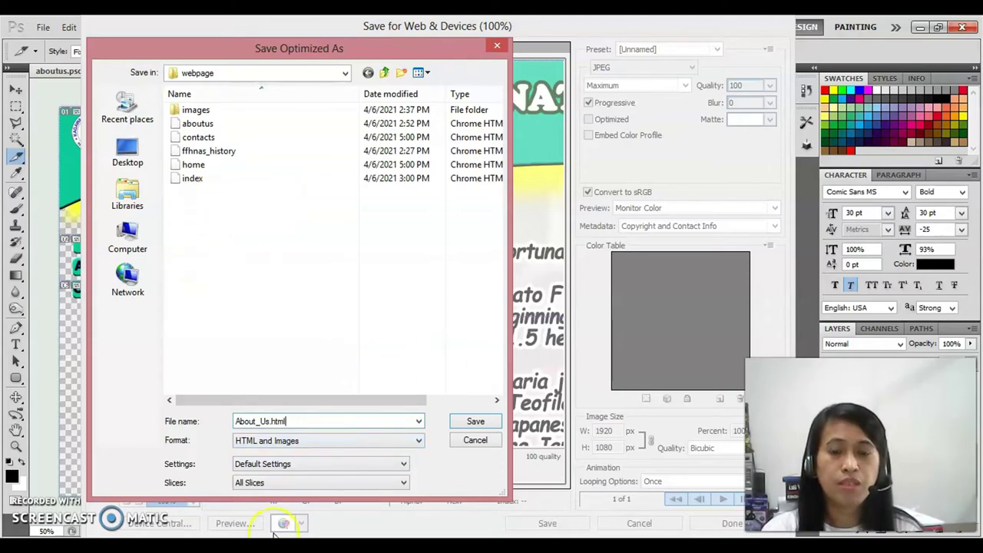
click(255, 327)
click(261, 400)
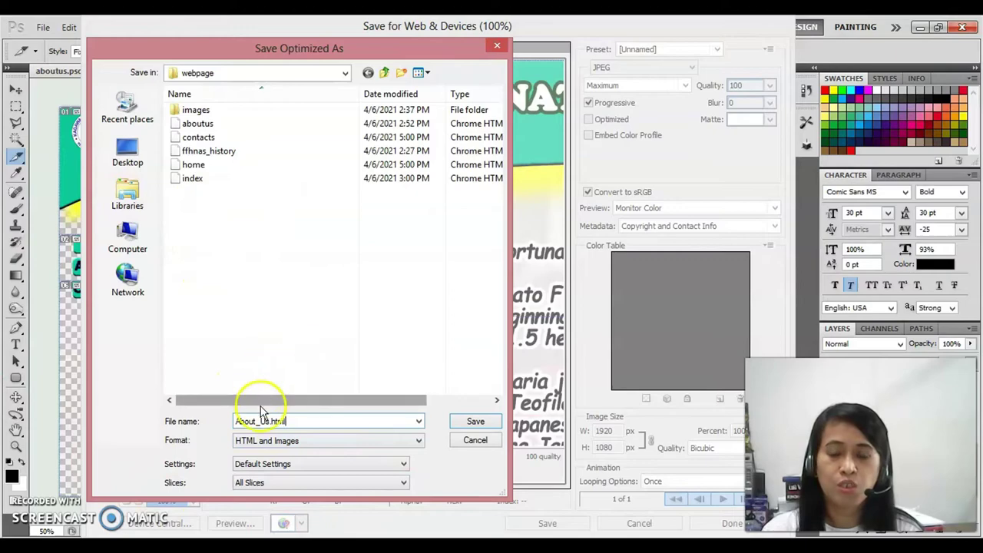
click(327, 424)
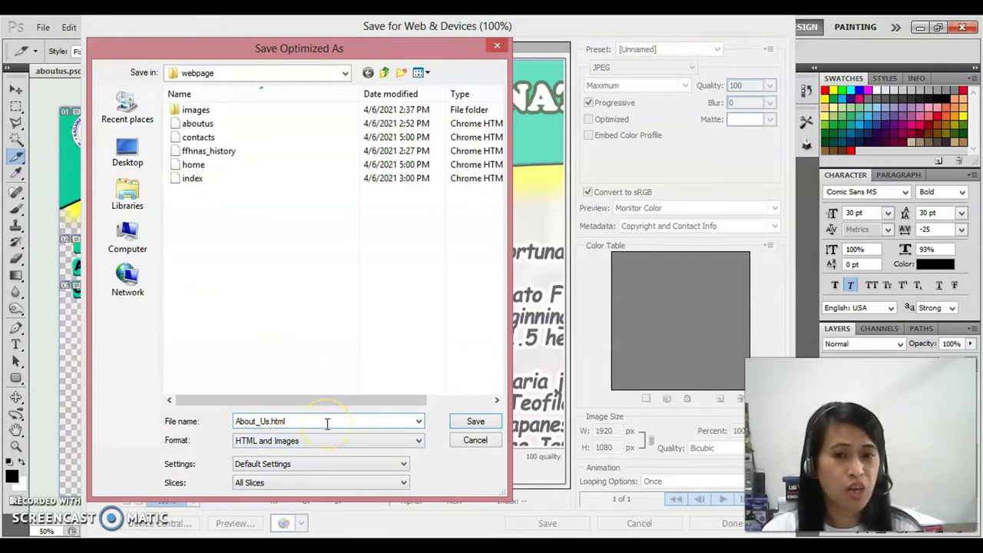
click(489, 428)
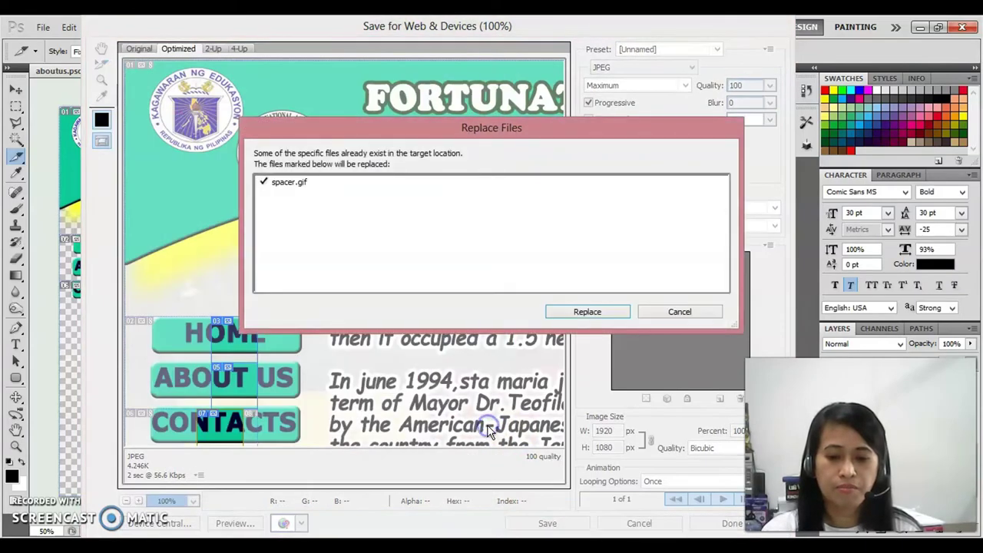
click(597, 314)
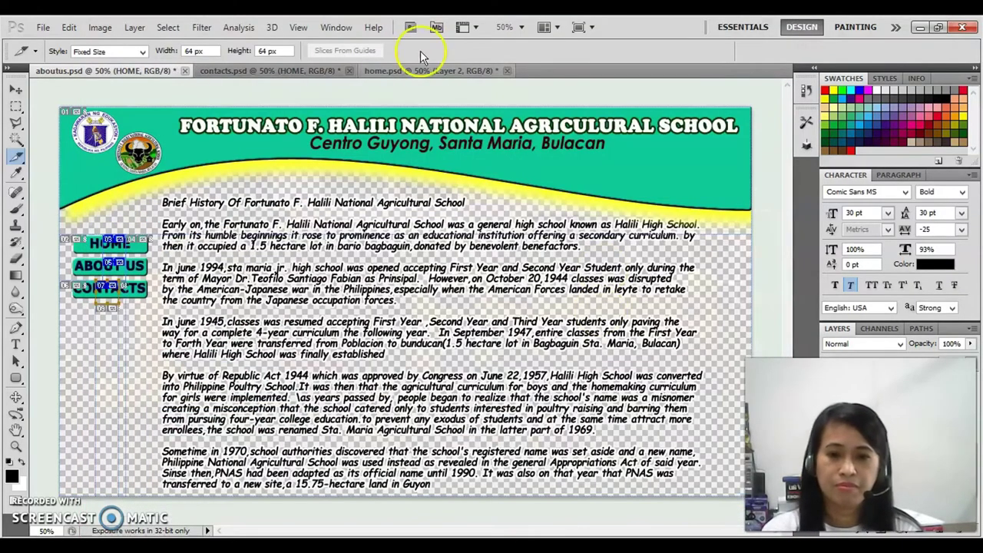
Re-export home.psd from Save for Web as index.html, replacing the existing index files
click(396, 71)
click(43, 27)
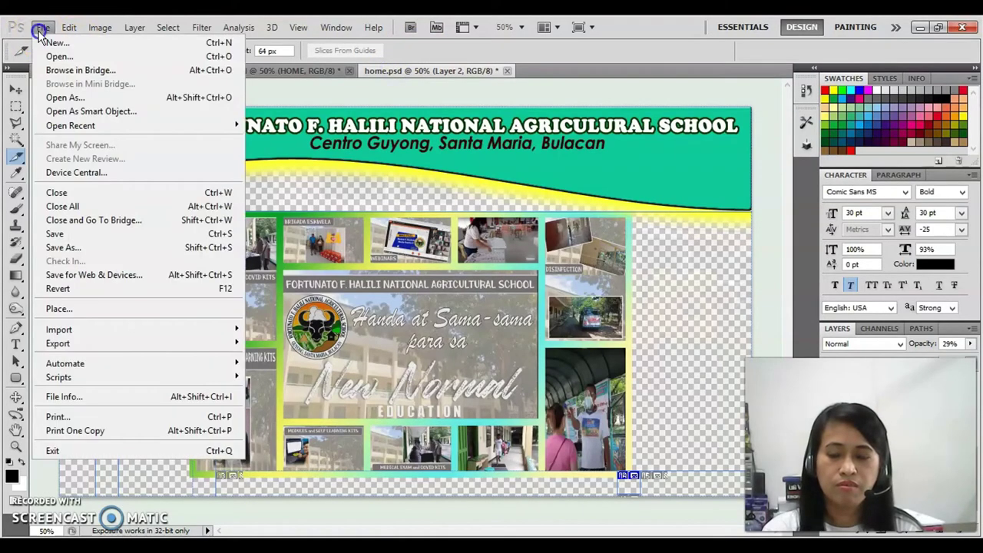
click(88, 274)
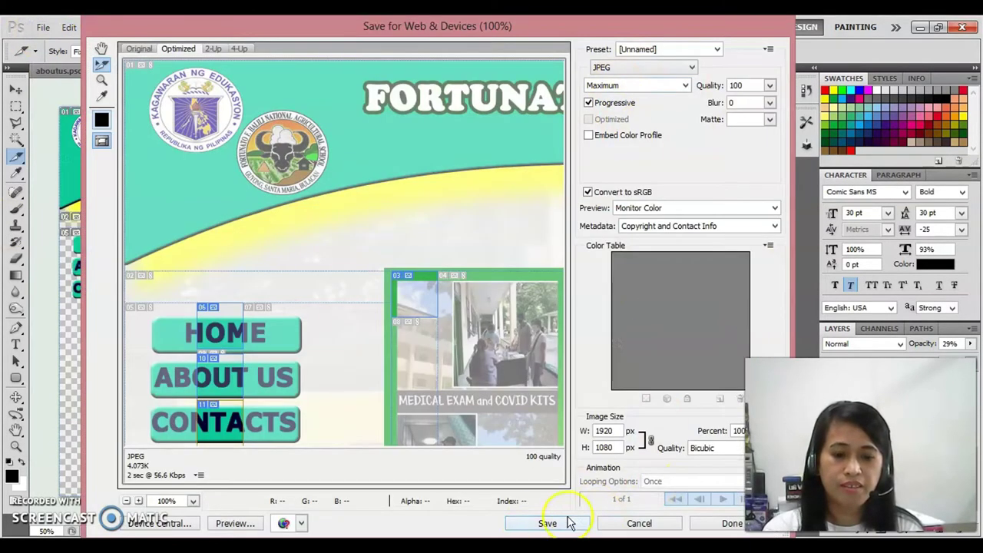
click(533, 524)
click(191, 192)
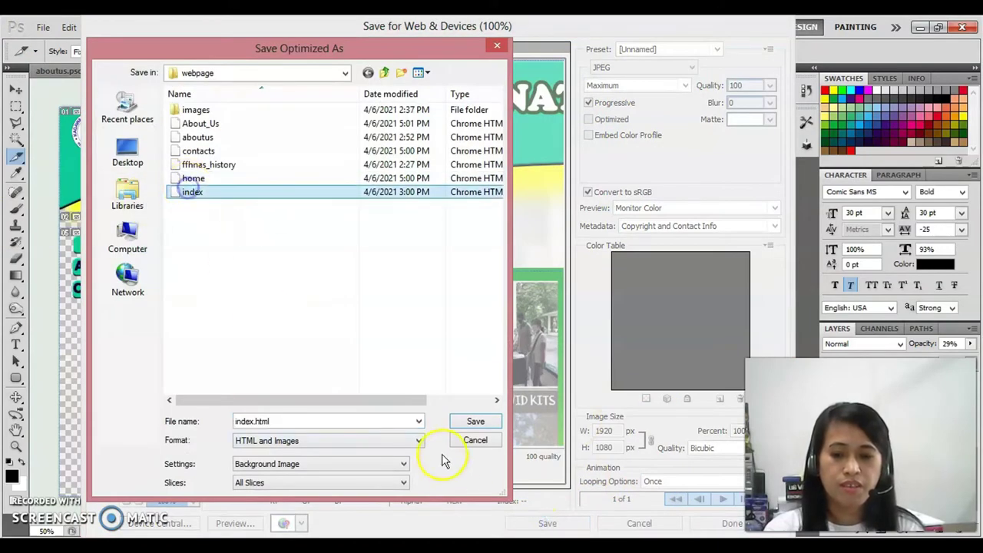
click(465, 425)
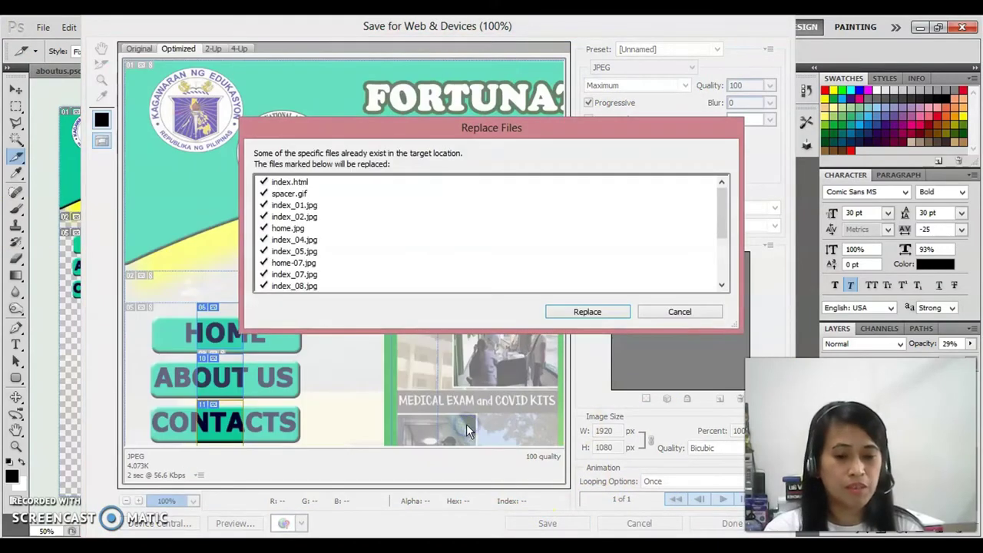
click(588, 311)
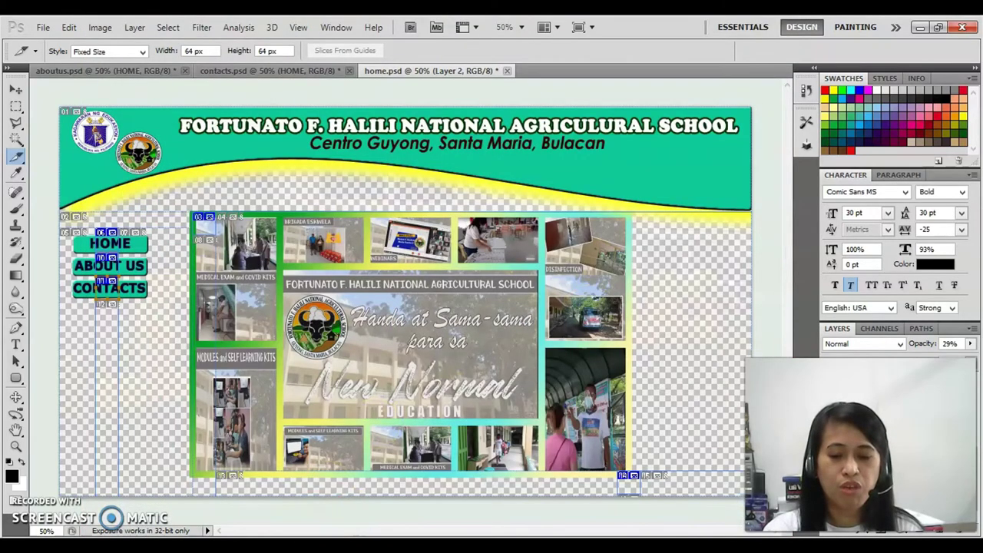
Refresh the webpage folder listing and open index.html in Chrome
click(580, 310)
right_click(621, 373)
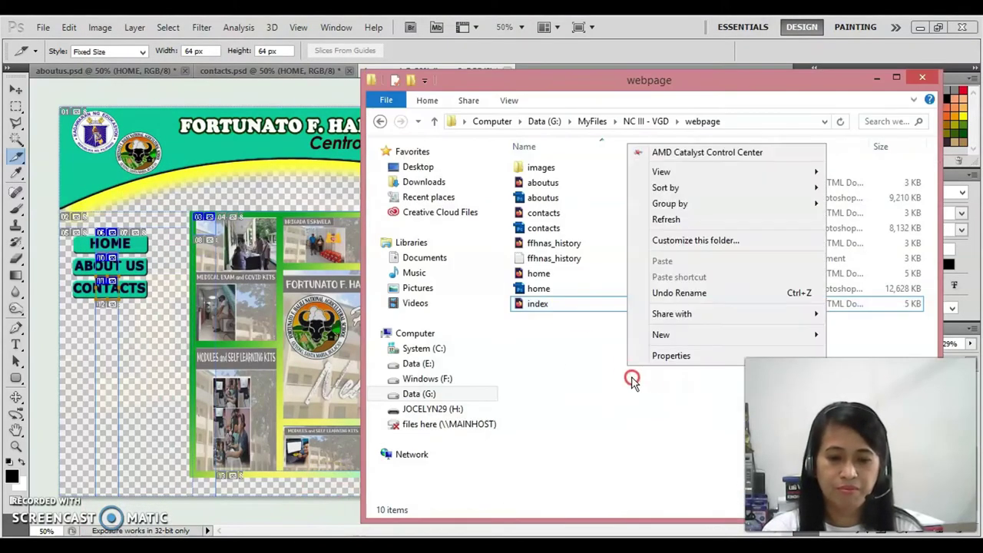
click(671, 220)
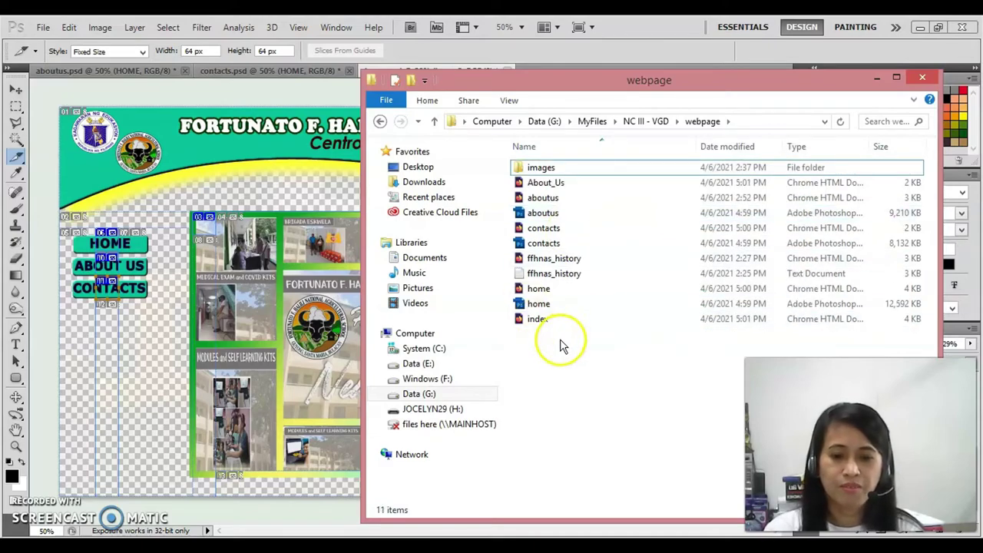
click(547, 291)
double_click(539, 320)
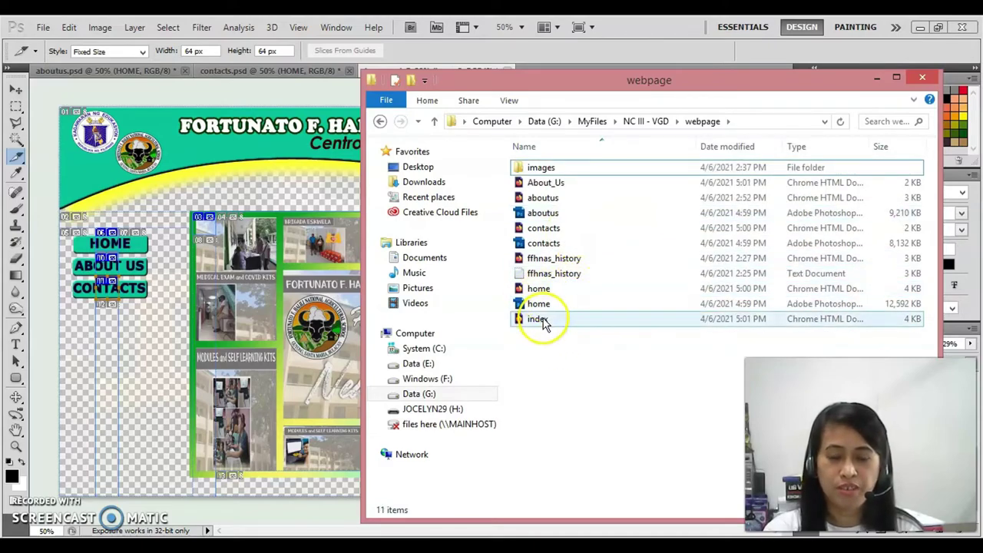
scroll(574, 384, down, 2)
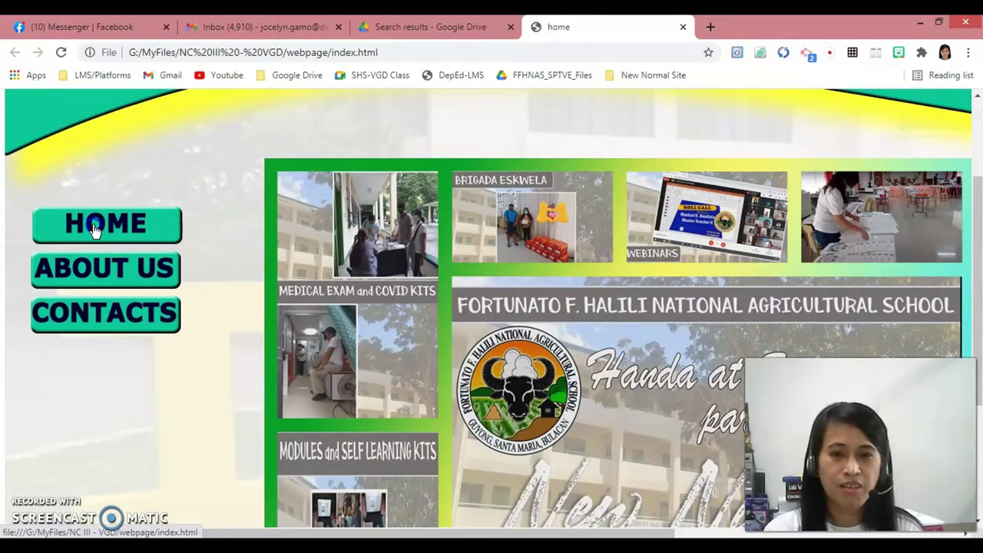
Go to the About Us page and zoom Chrome out to 67%
click(91, 275)
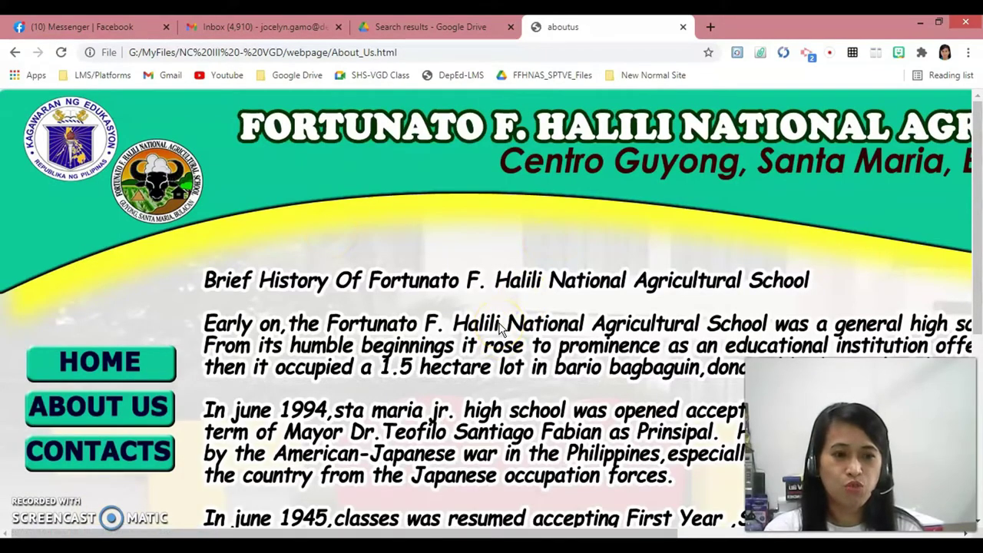
click(968, 52)
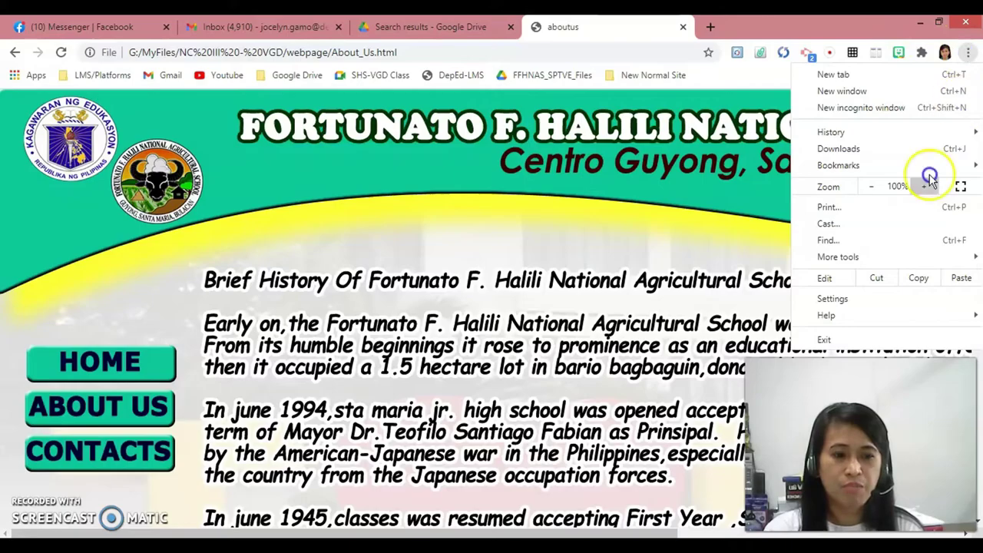
click(868, 186)
click(868, 186)
click(868, 186)
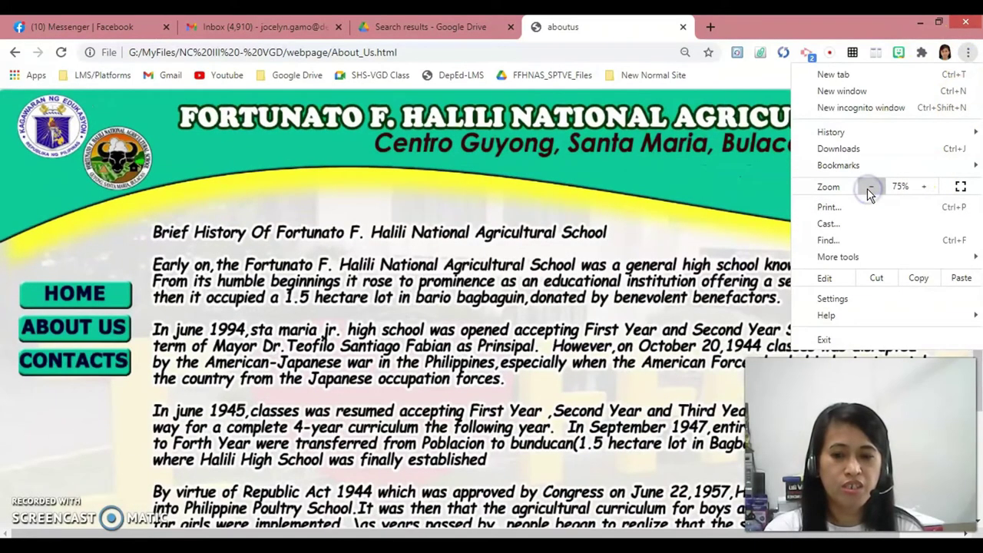
click(868, 186)
click(969, 53)
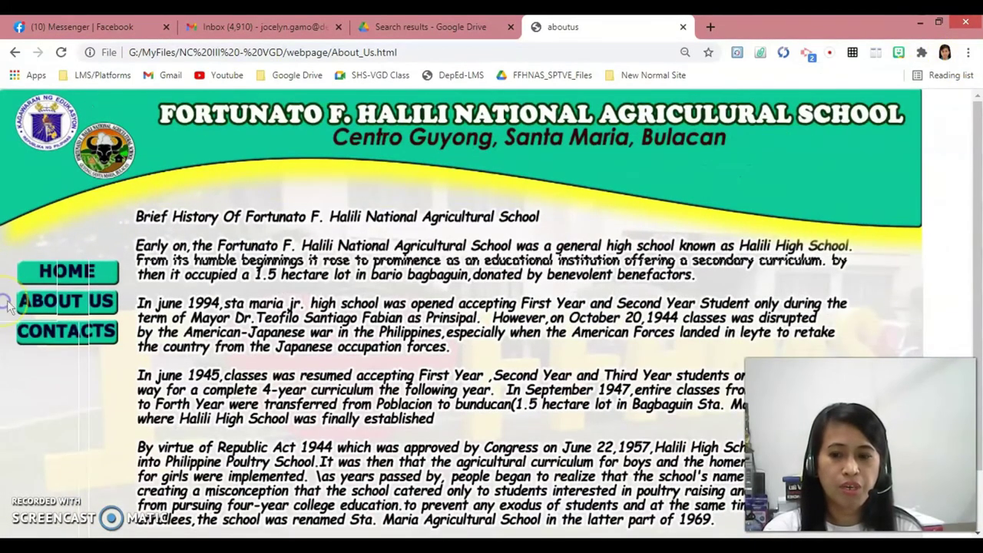
Test the CONTACTS, HOME and ABOUT US buttons in turn, ending on About Us
click(71, 336)
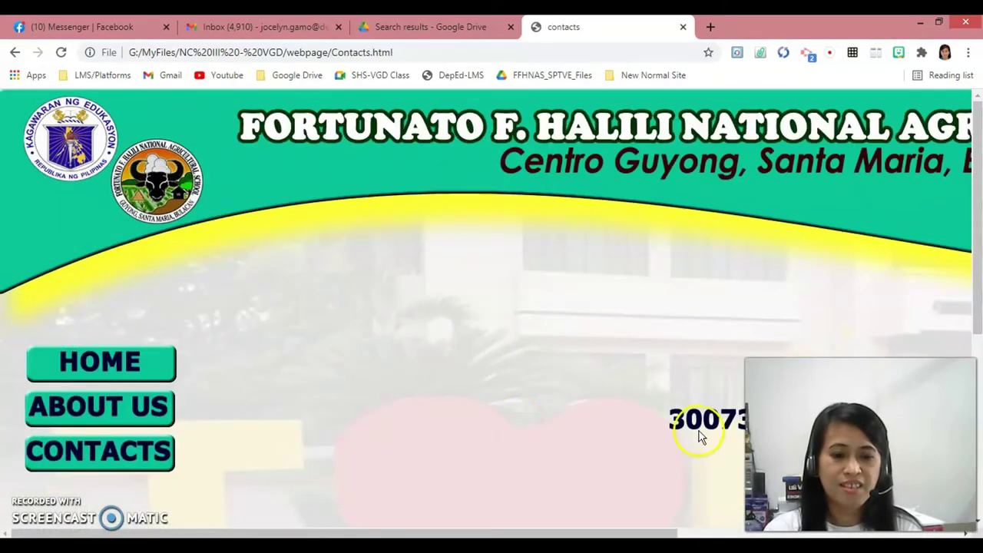
click(98, 375)
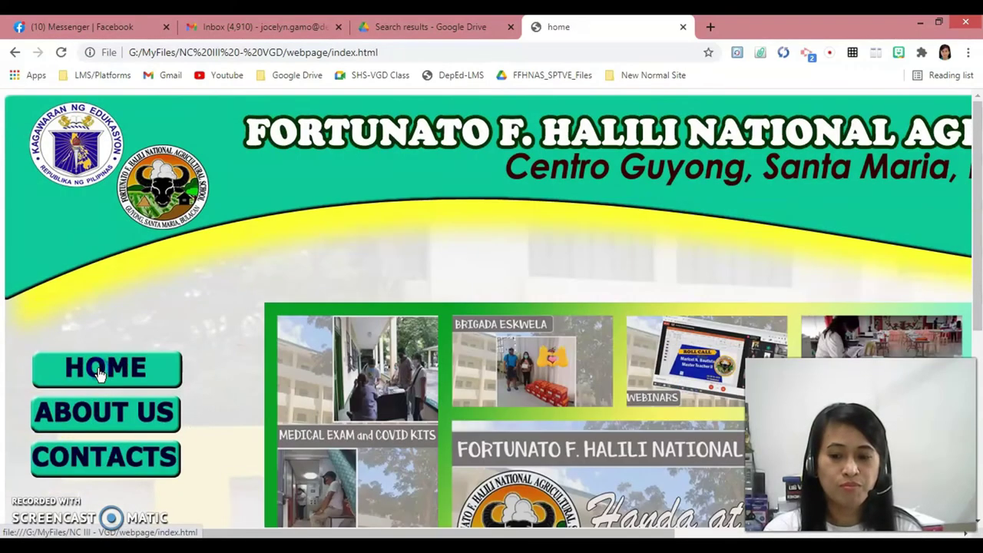
click(101, 414)
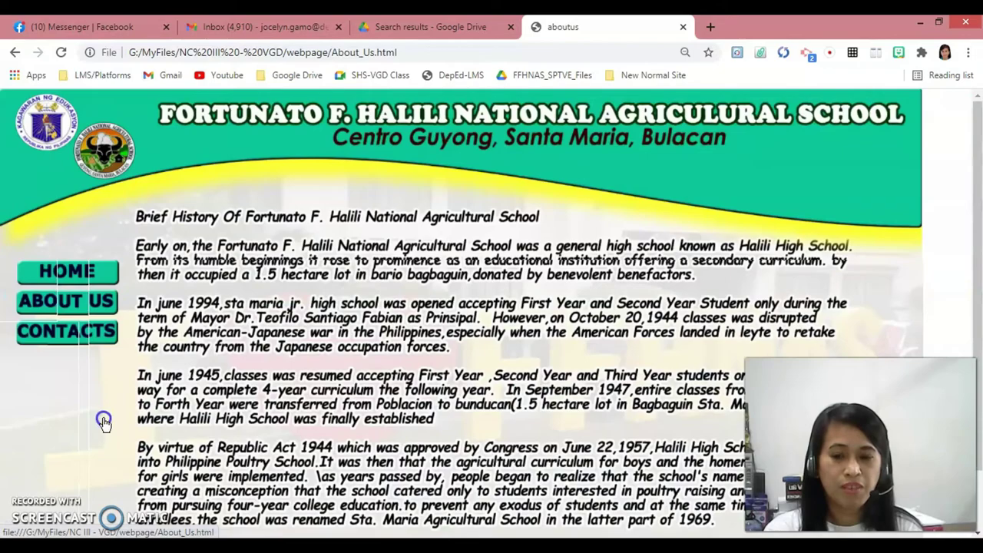
click(66, 273)
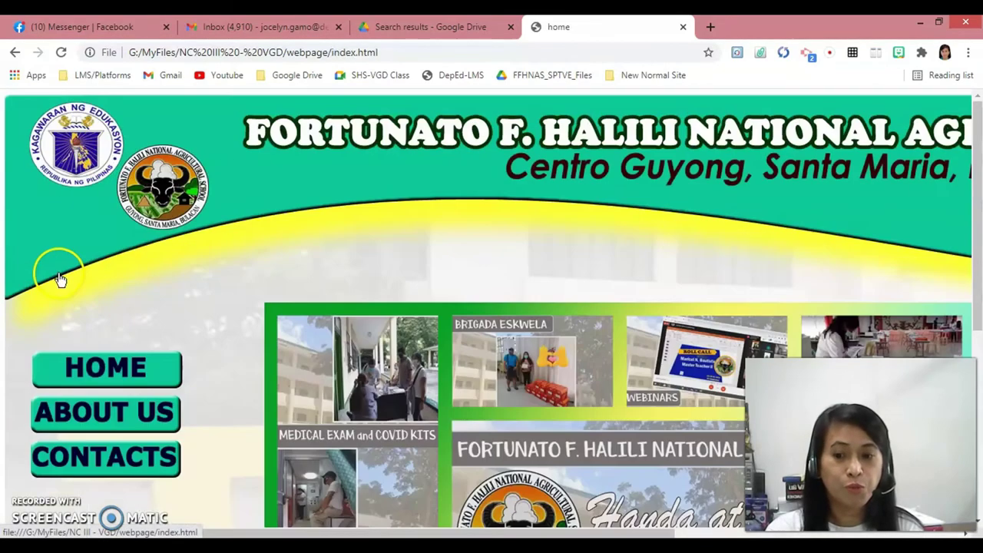
click(94, 475)
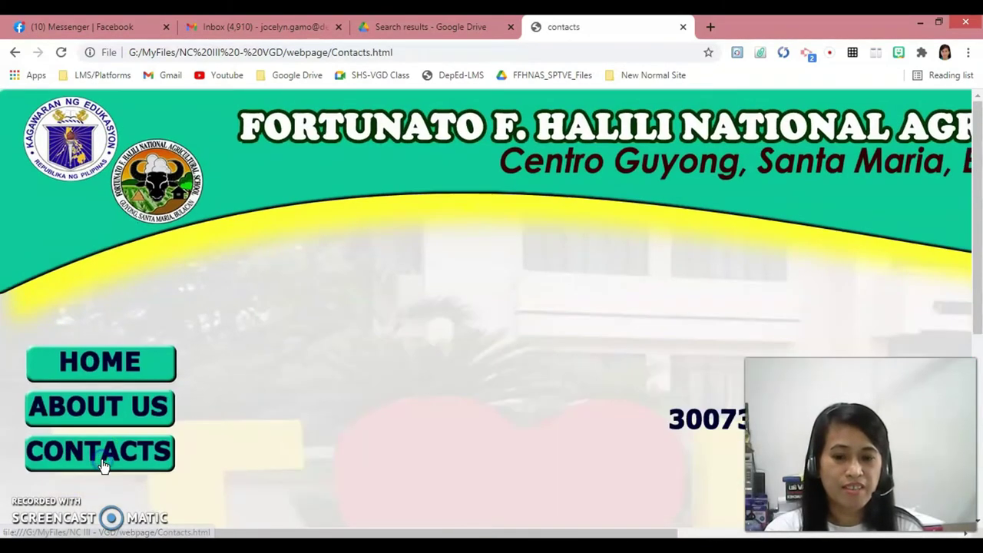
click(87, 422)
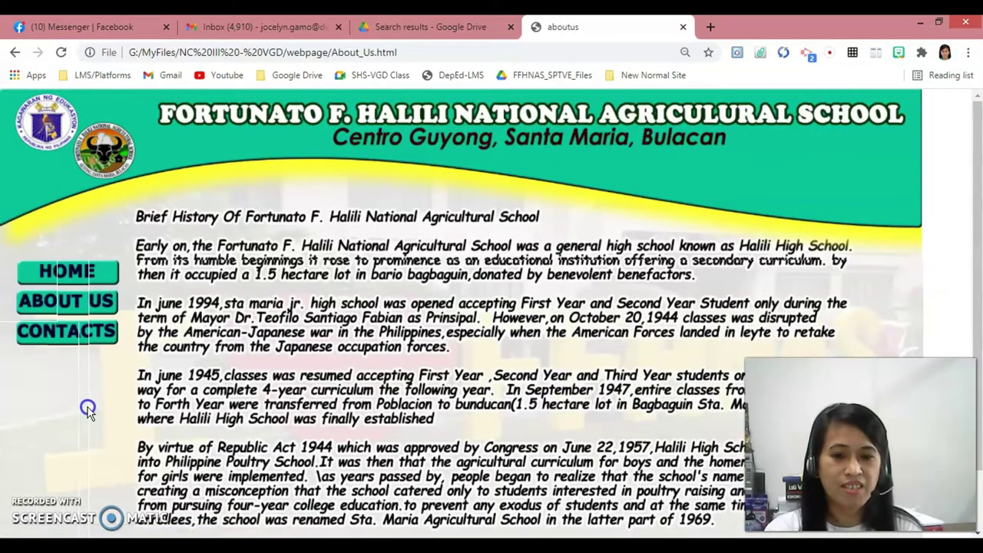